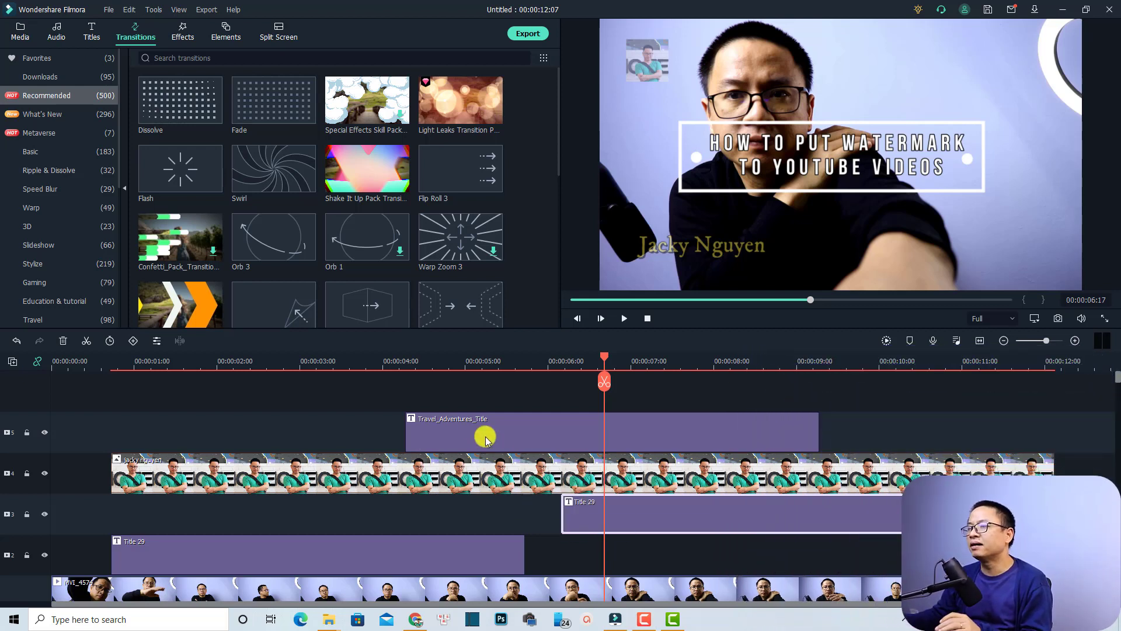
- Scrub the preview around four to five seconds and inspect the title, video and music clips
left_click(386, 365)
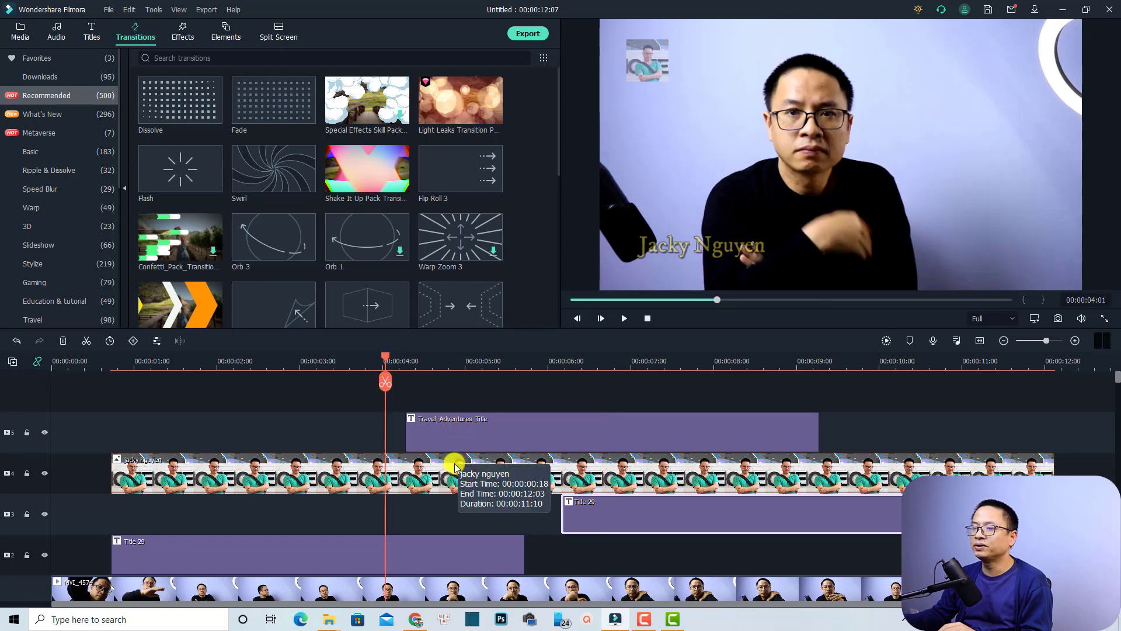
scroll(455, 463, "down", 1)
scroll(421, 521, "down", 1)
scroll(421, 522, "down", 1)
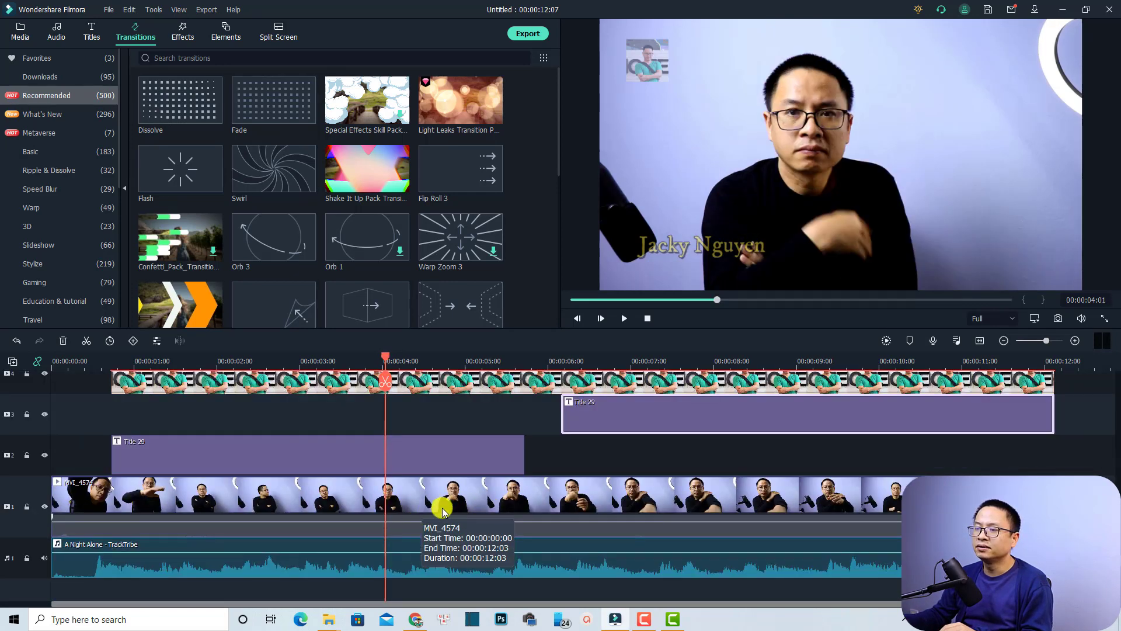
scroll(477, 480, "up", 2)
scroll(475, 473, "up", 1)
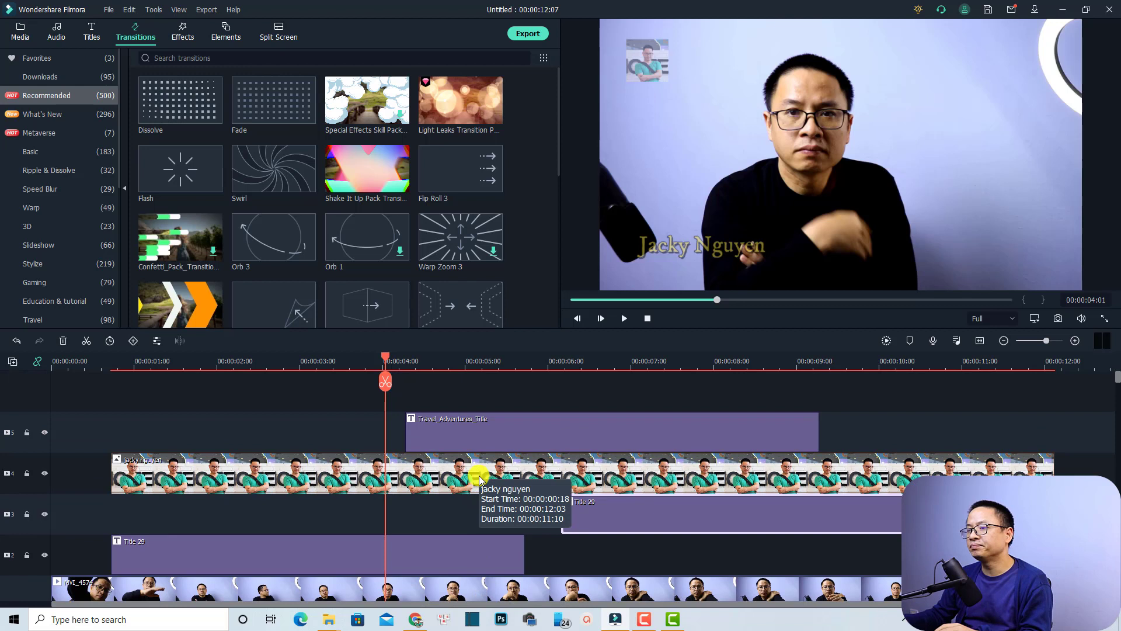
left_click(502, 364)
left_click(508, 428)
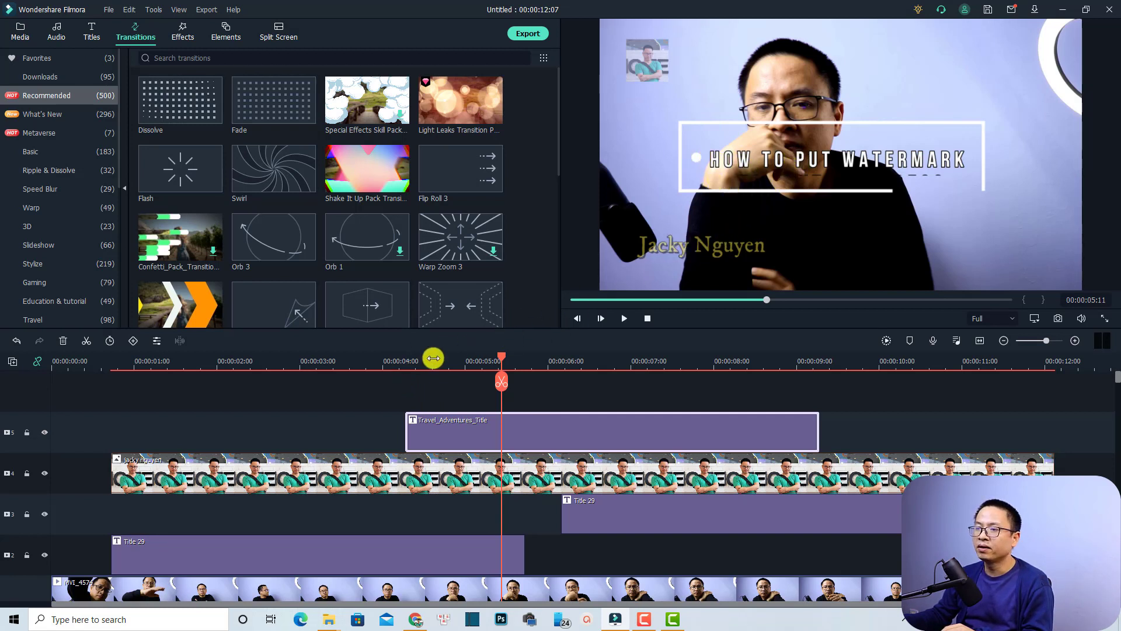
left_click(398, 360)
left_click(549, 475)
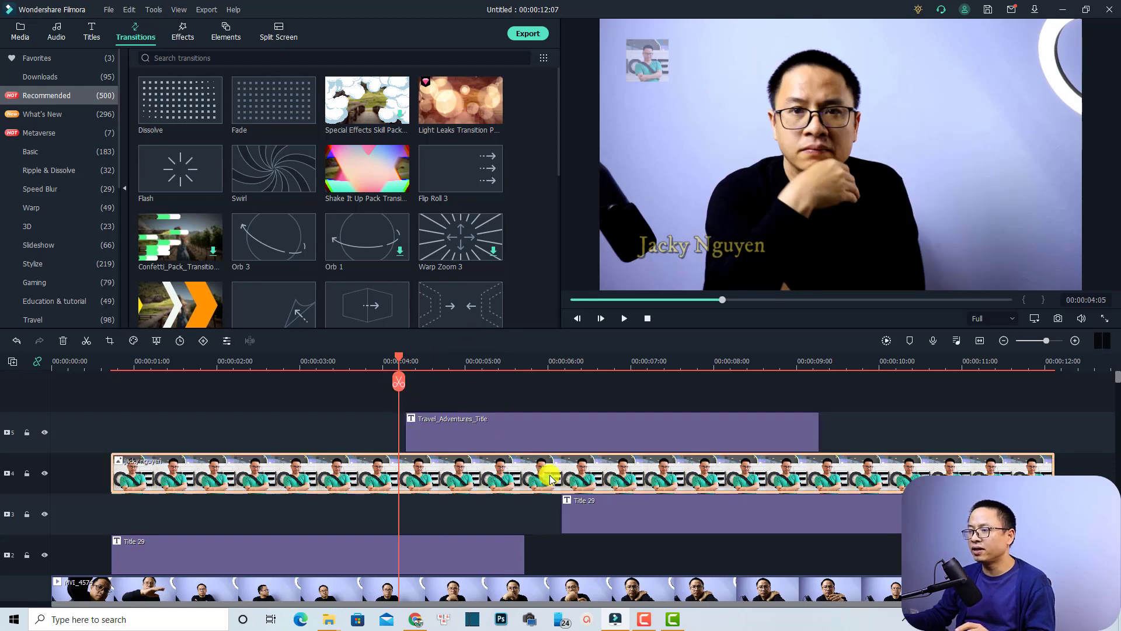
scroll(521, 517, "down", 3)
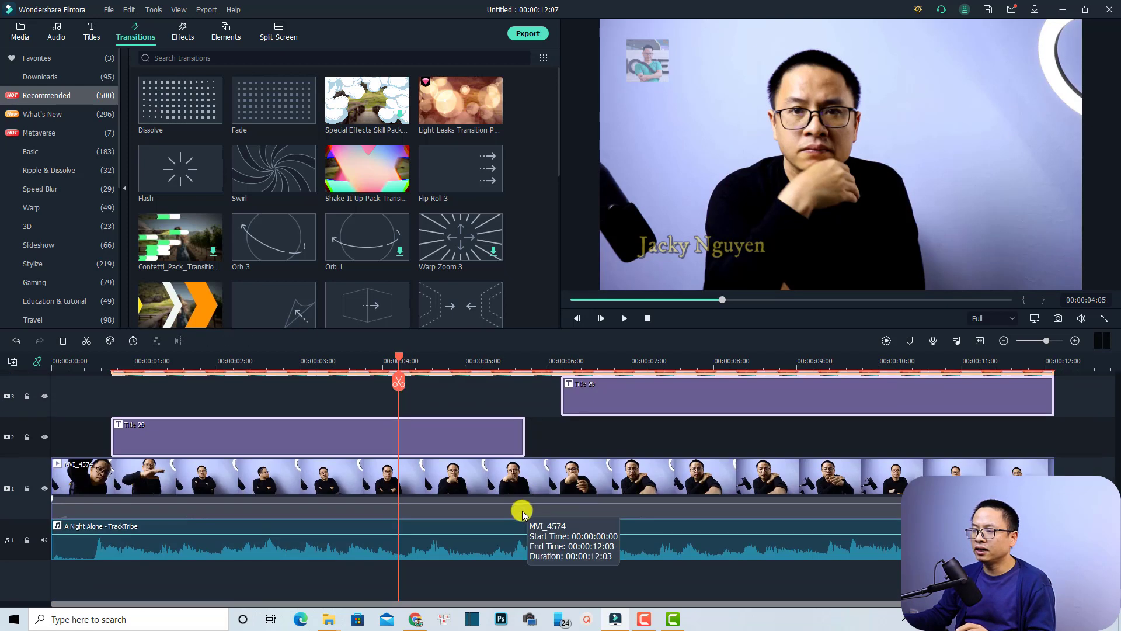
left_click(500, 543)
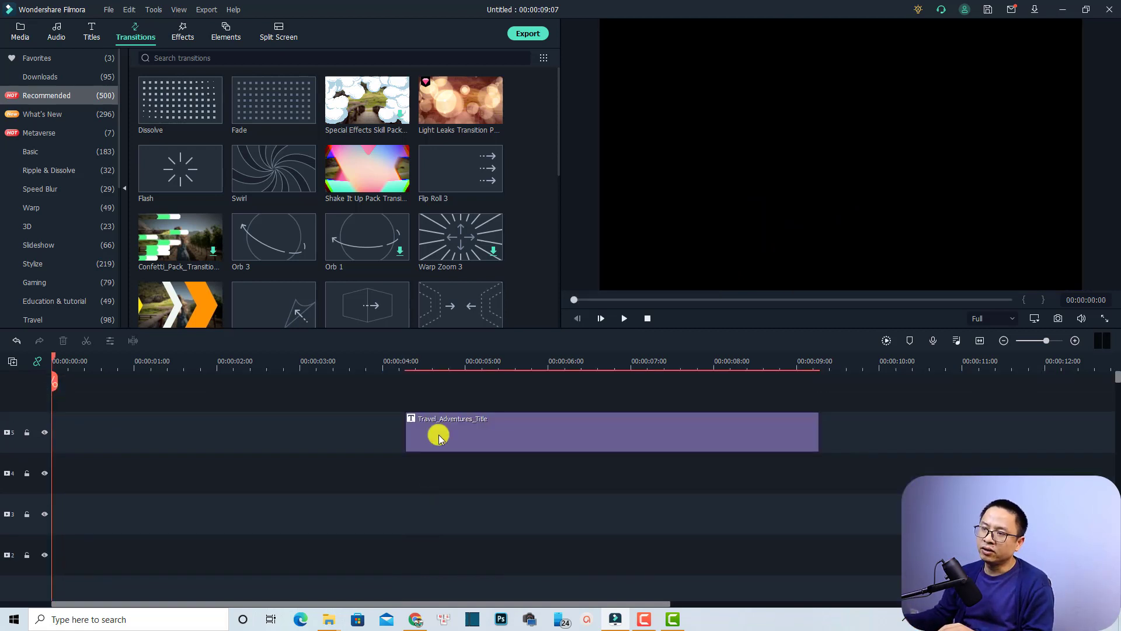
- Move the title clip to 0 and add a second Travel_Adventures_Title after it
left_click_drag(438, 435, 86, 434)
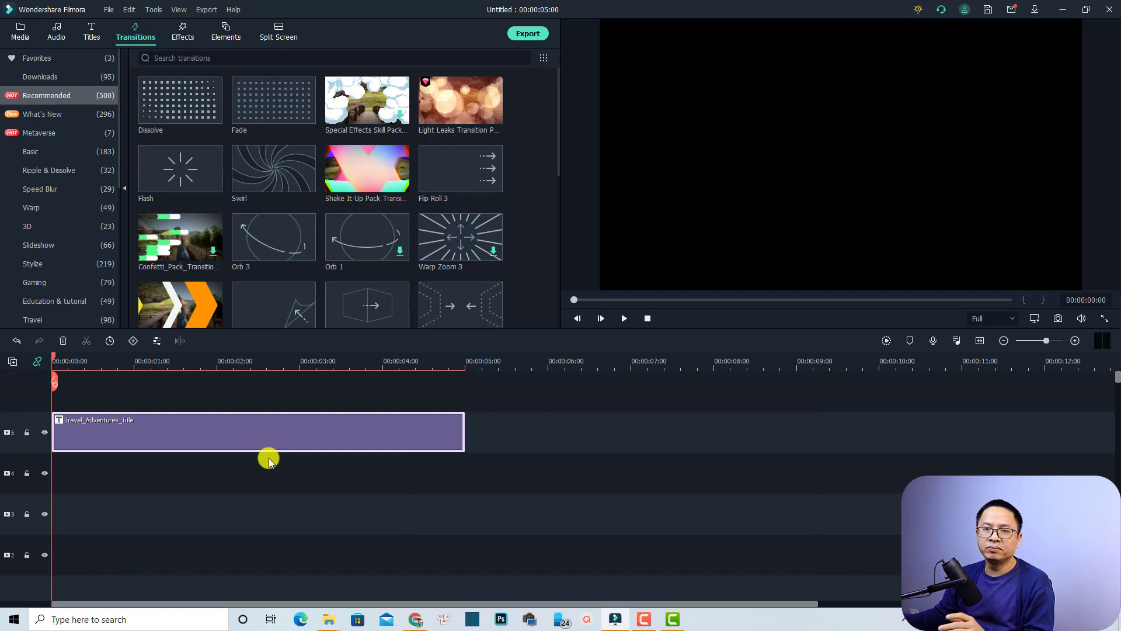
left_click(91, 32)
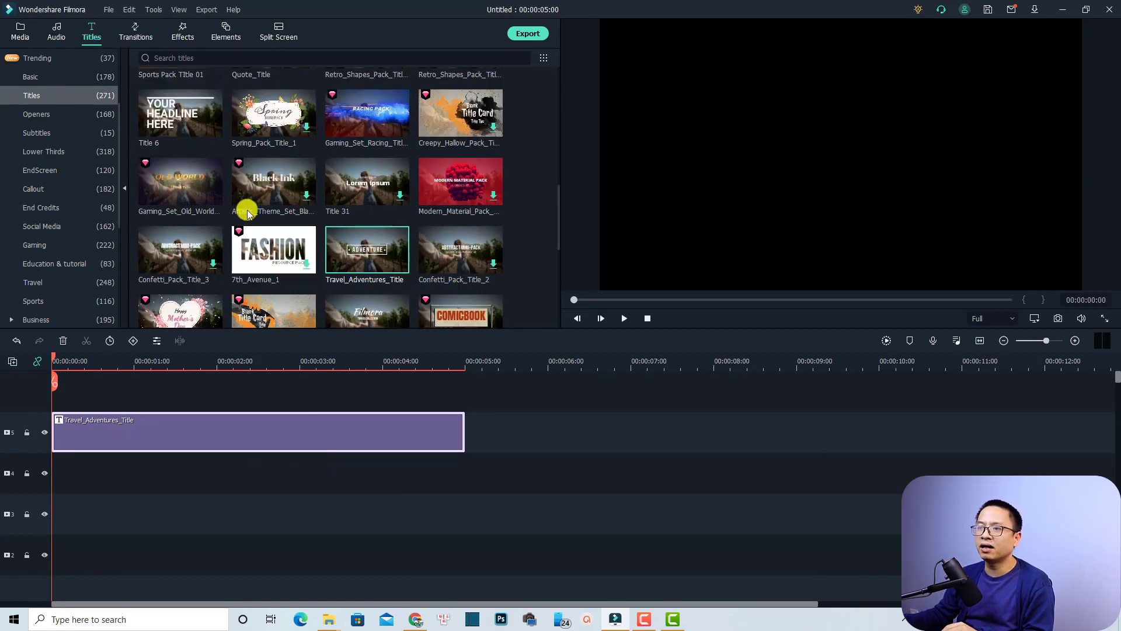
left_click_drag(348, 253, 402, 324)
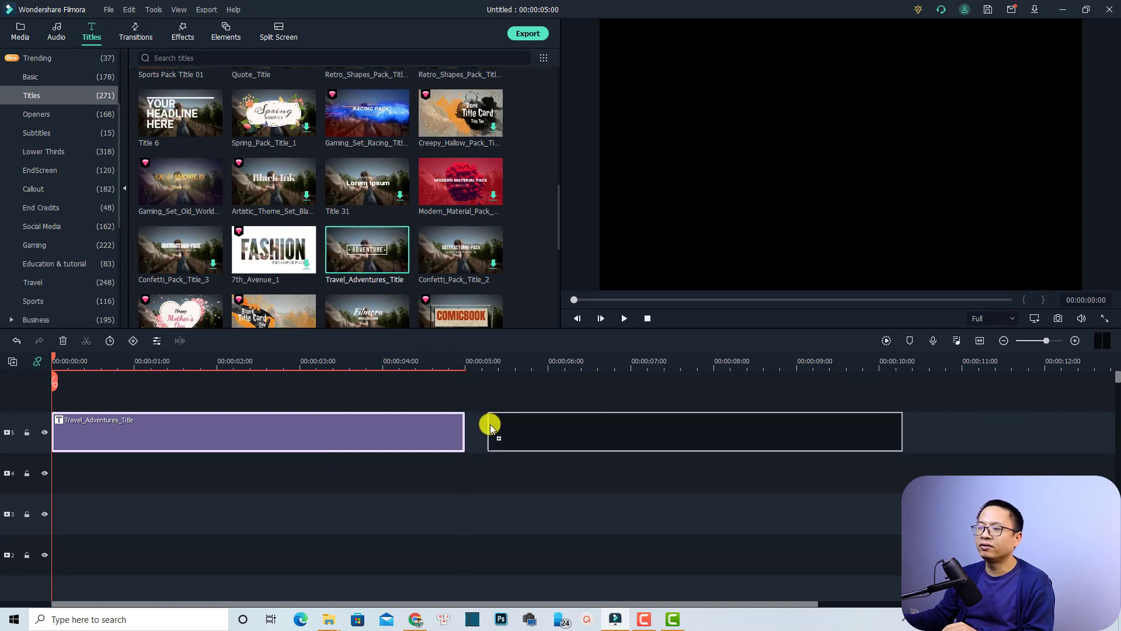
left_click_drag(402, 325, 476, 428)
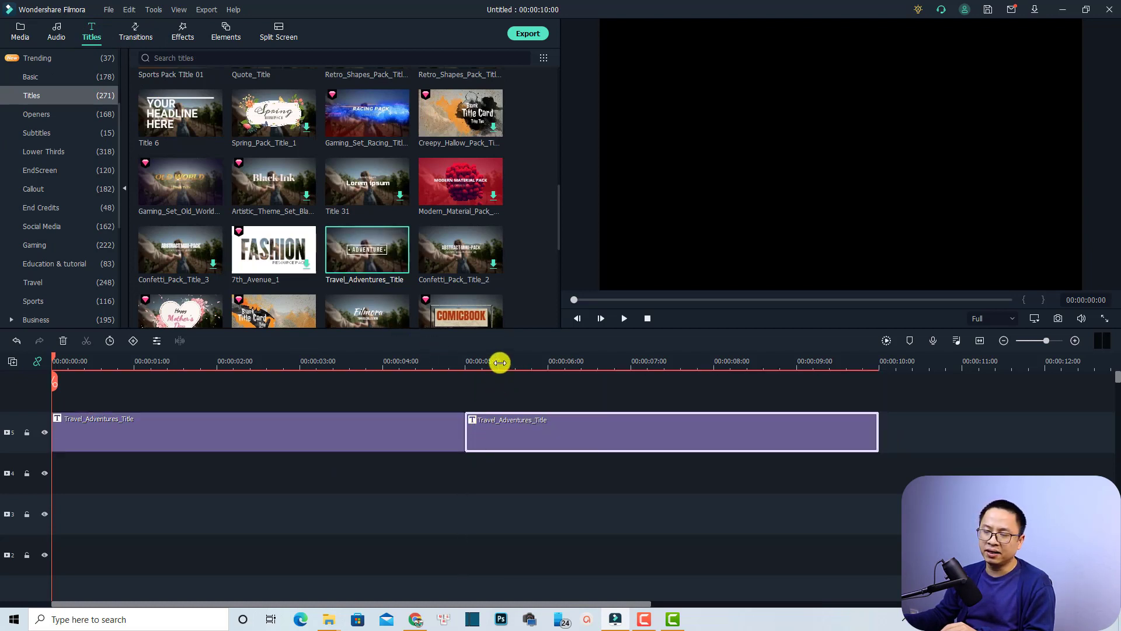
- Preview the new title, delete the first title clip, and shift the remaining one to the start
left_click(497, 362)
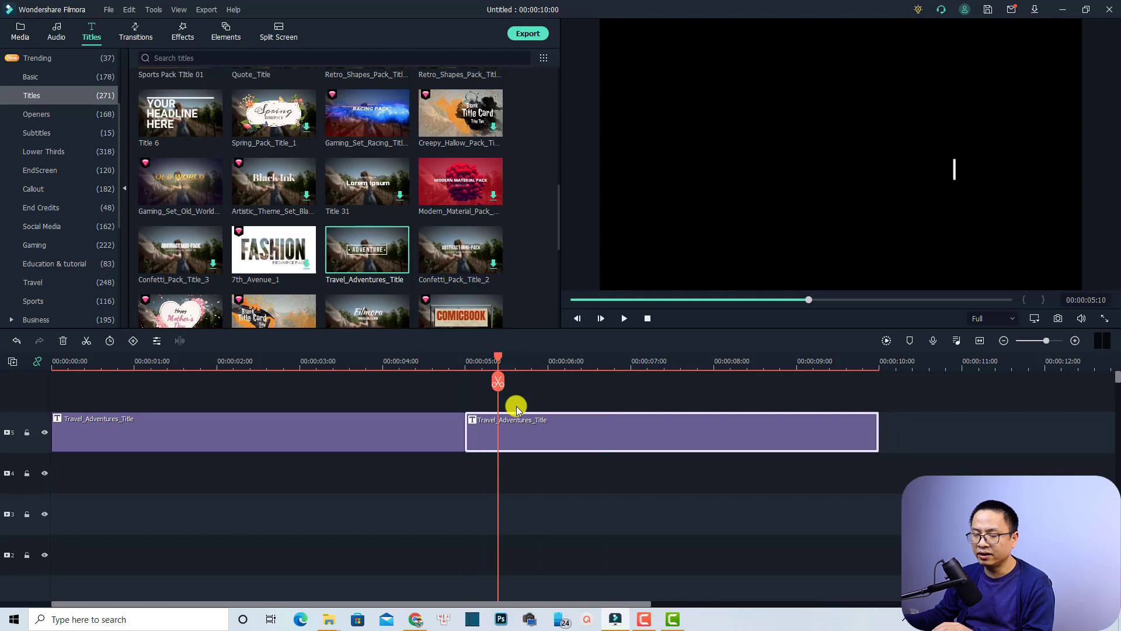
key("space")
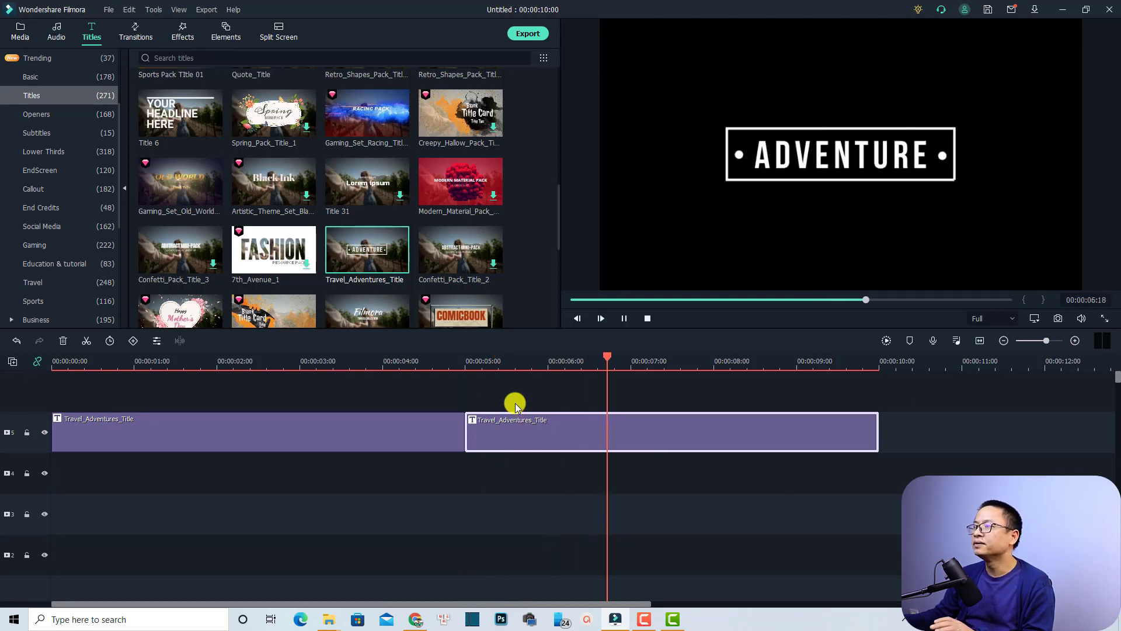
key("space")
left_click(405, 427)
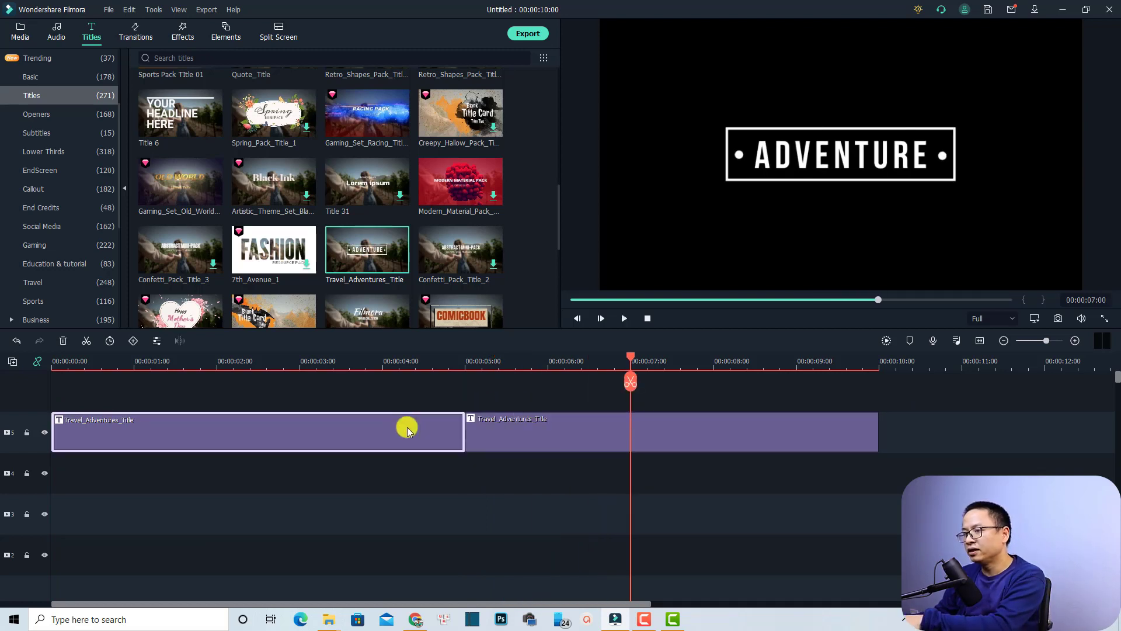
key("Delete")
mouse_move(475, 438)
left_mouse_down()
mouse_move(124, 454)
mouse_move(55, 446)
left_mouse_up()
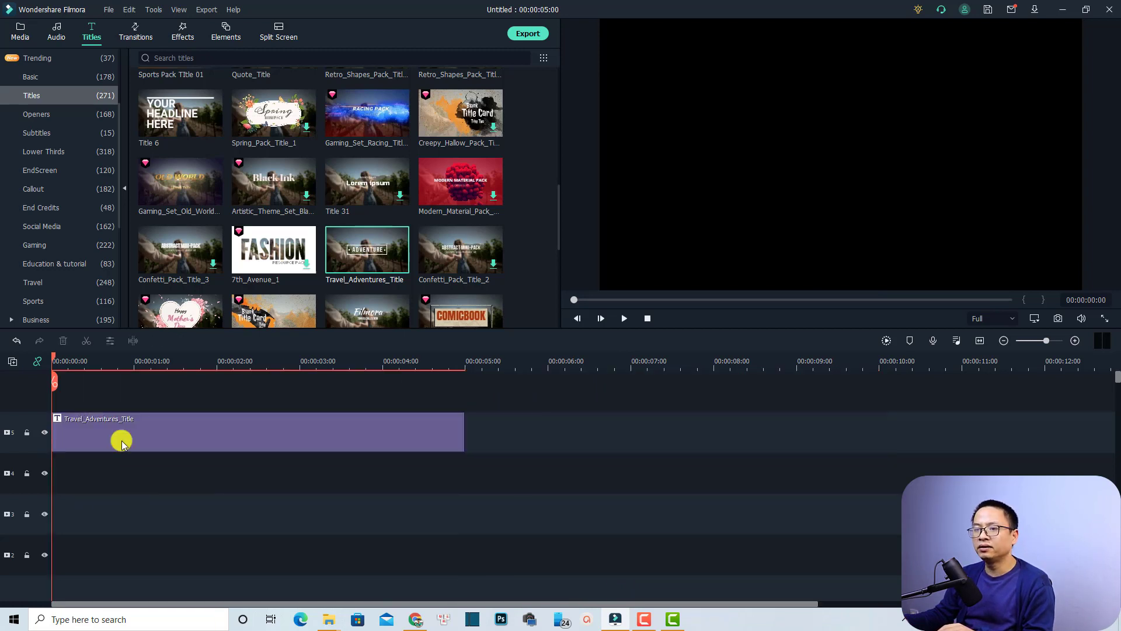
mouse_move(142, 430)
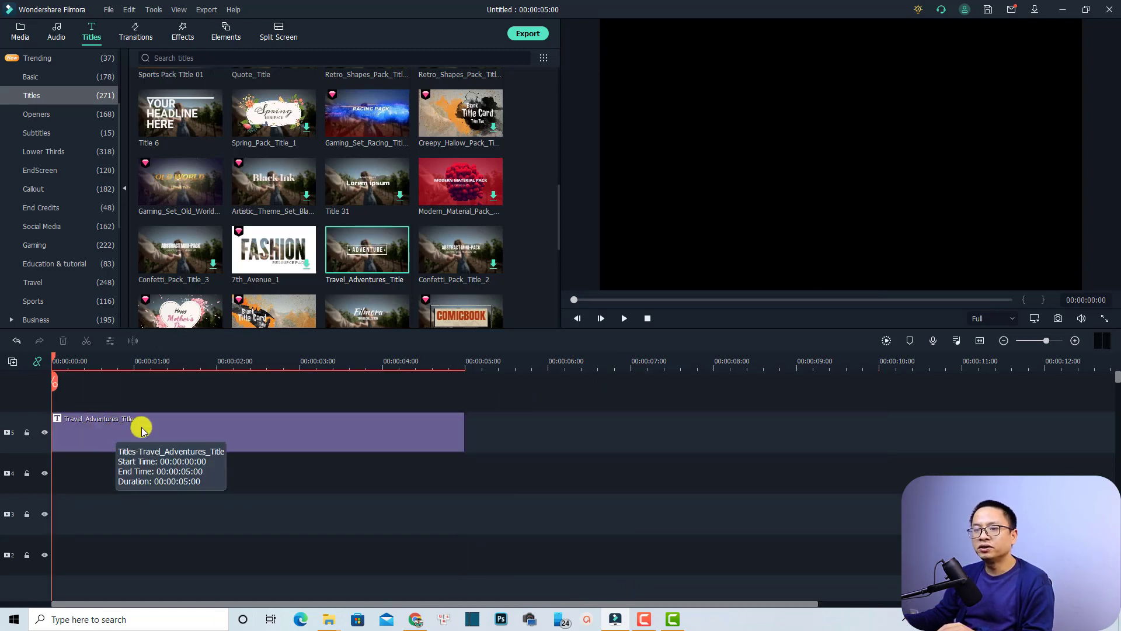
- Check the title clip's five-second end and the ADVENTURE lettering in the preview
left_click(142, 430)
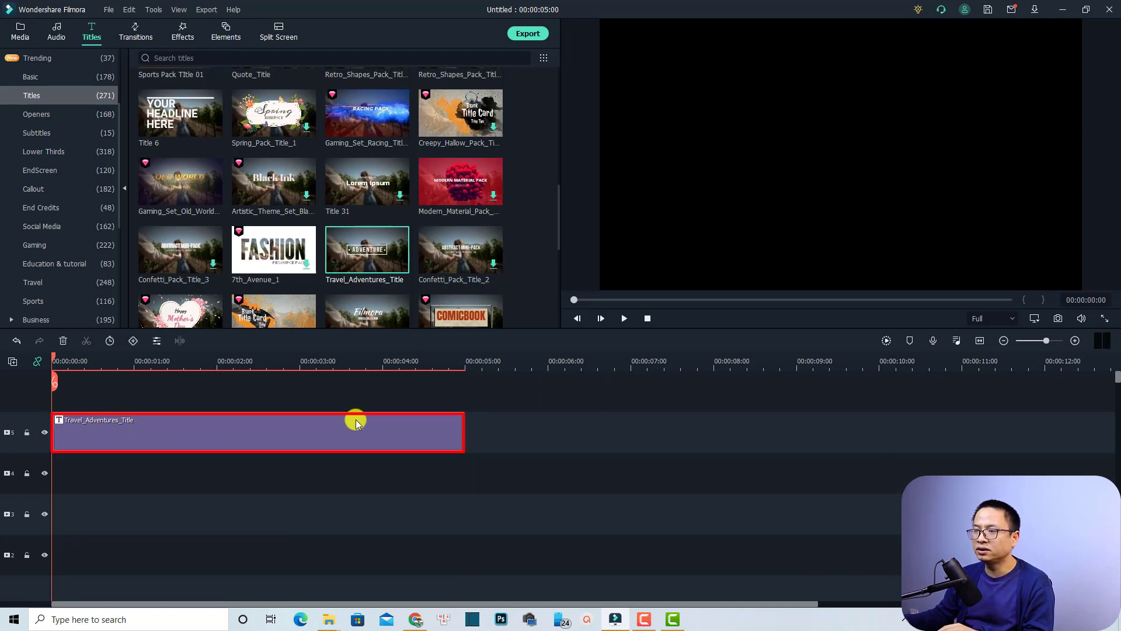
left_click(468, 364)
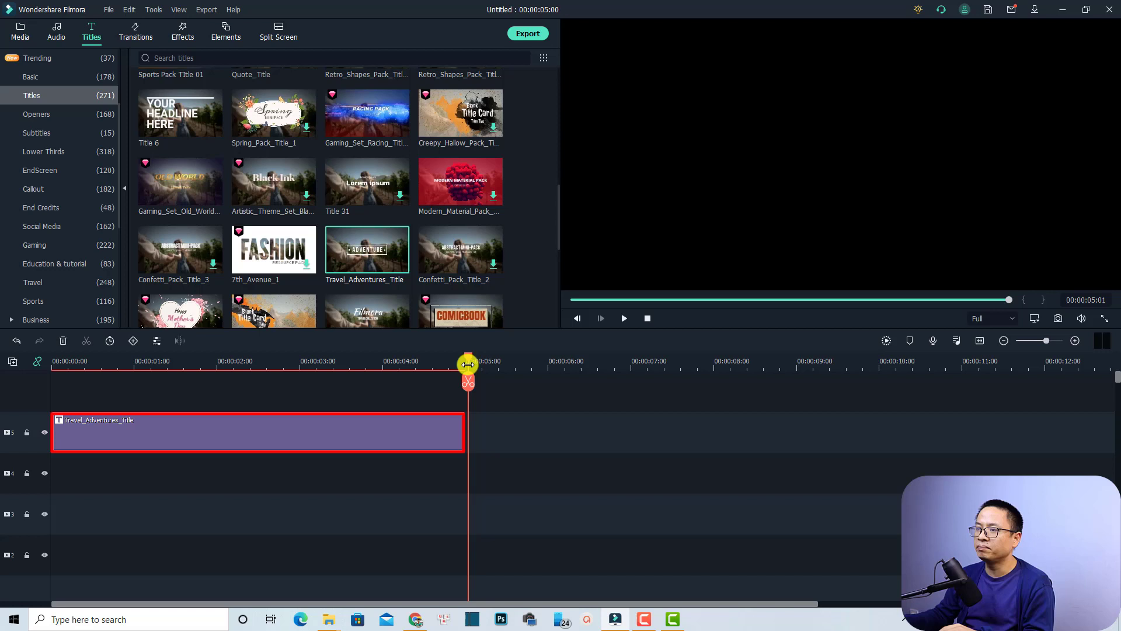
left_click(466, 358)
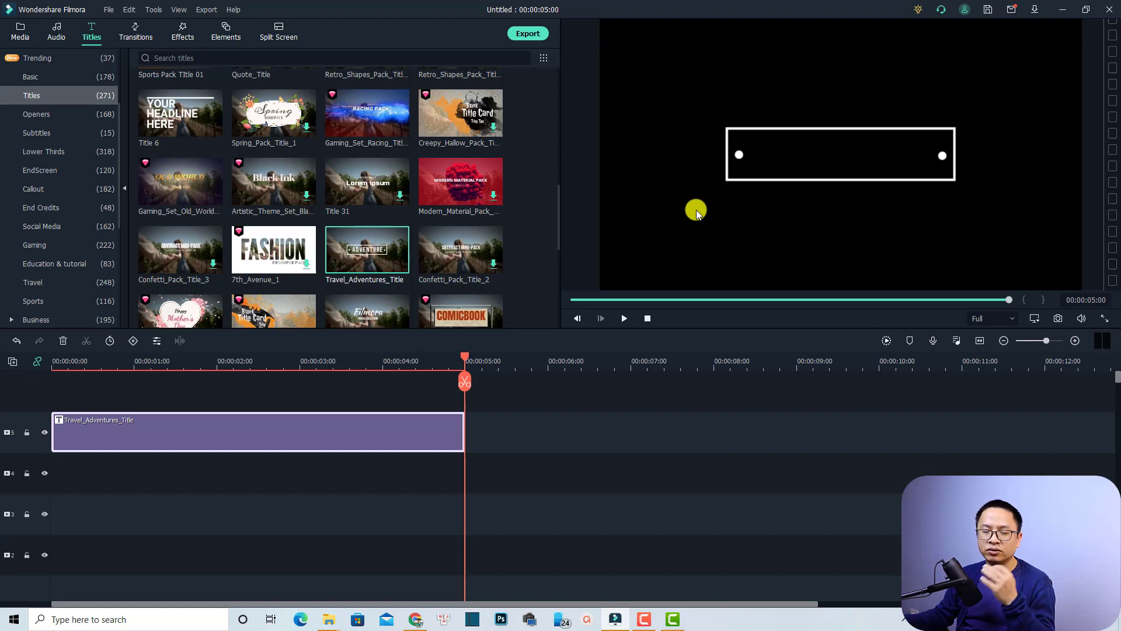
left_click(216, 362)
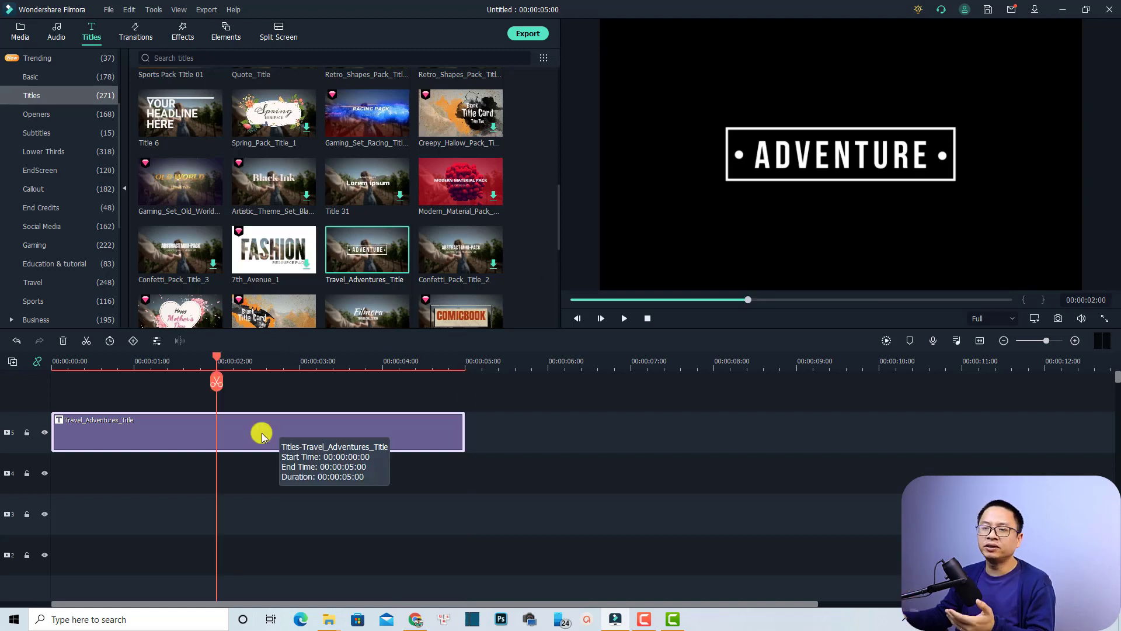
- Open the title's Advanced Text Edit Animation presets and preview the title
right_click(178, 430)
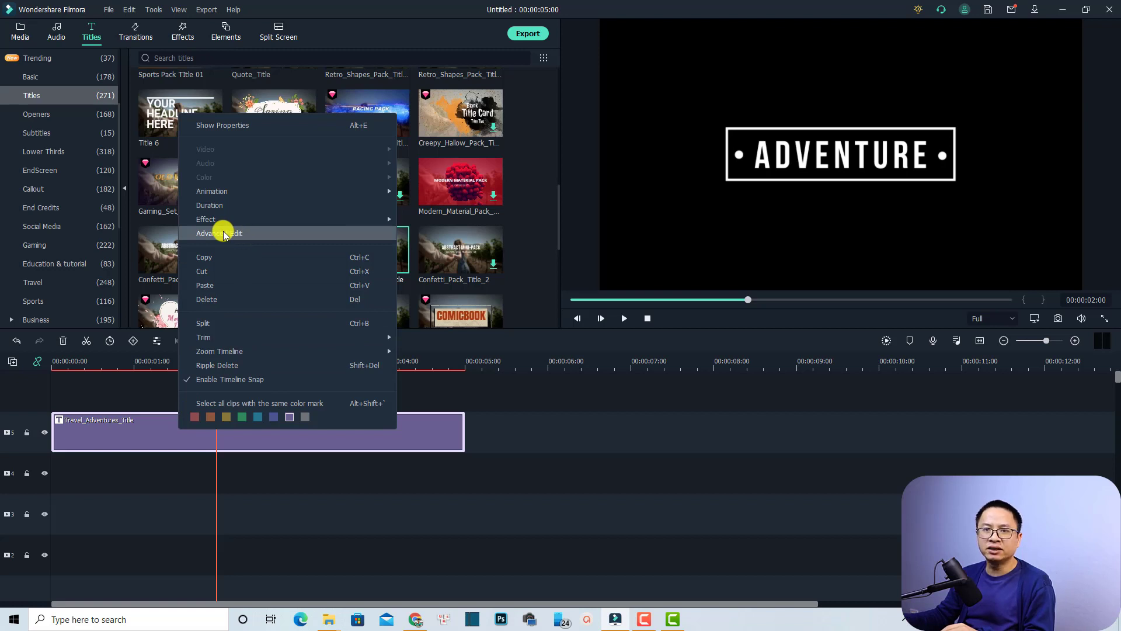
left_click(224, 233)
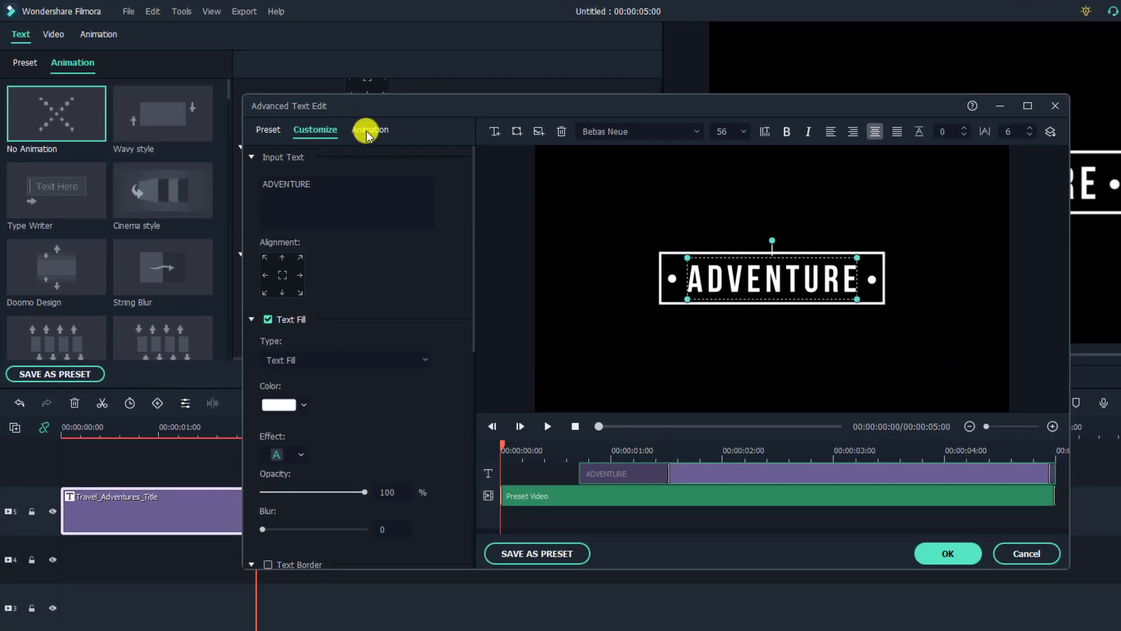
left_click(366, 131)
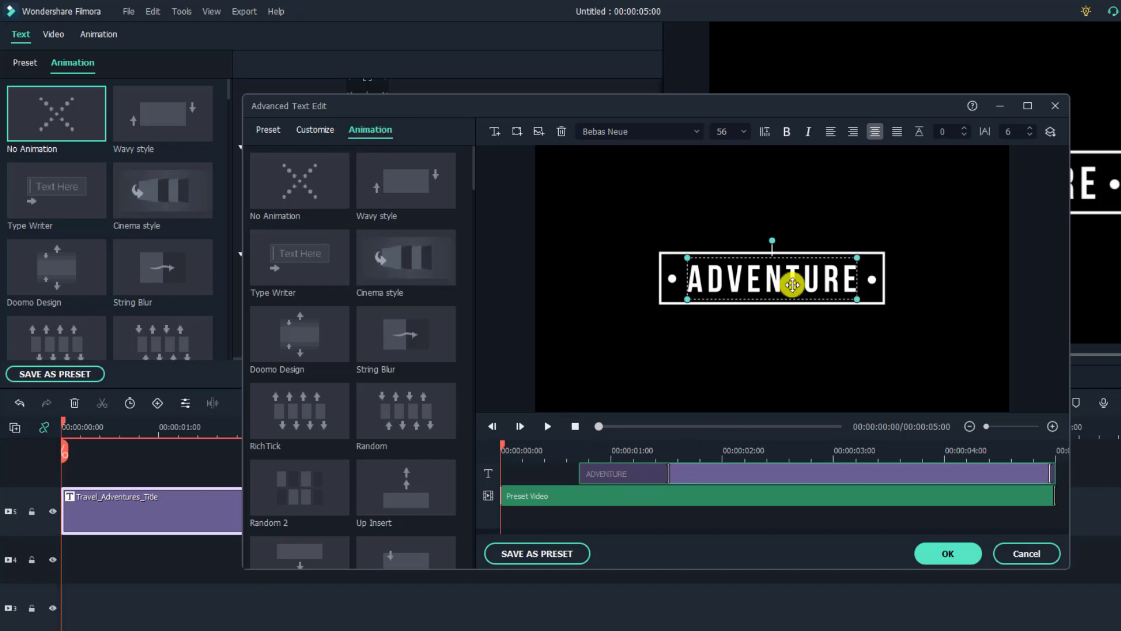
key("space")
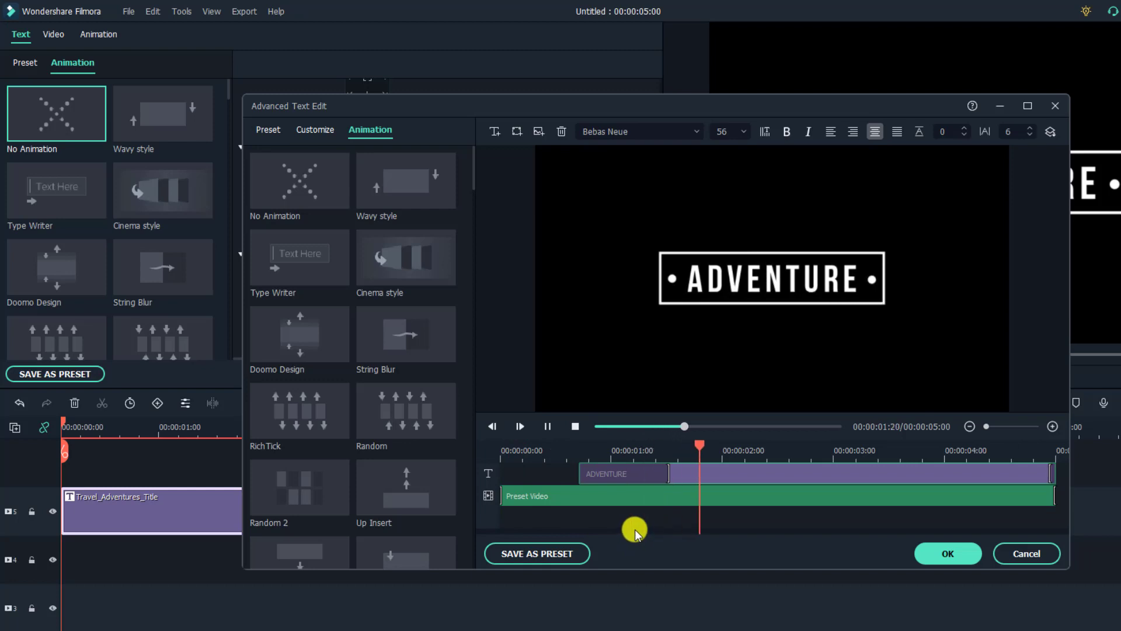
key("space")
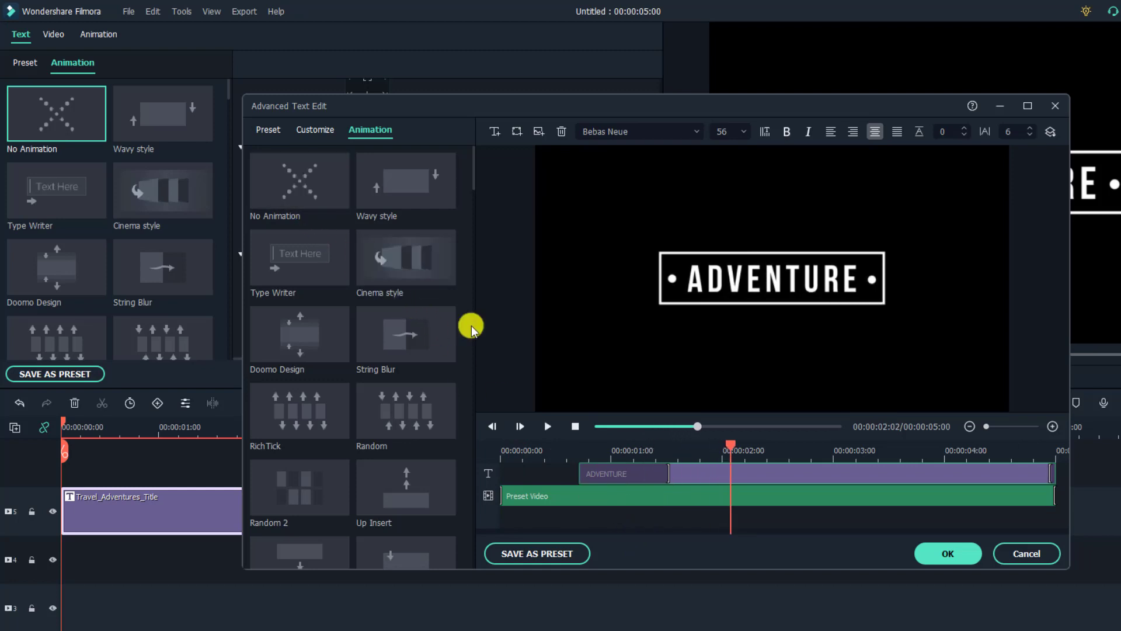
- Apply No Animation to the ADVENTURE title and replay it from the beginning
left_click(695, 476)
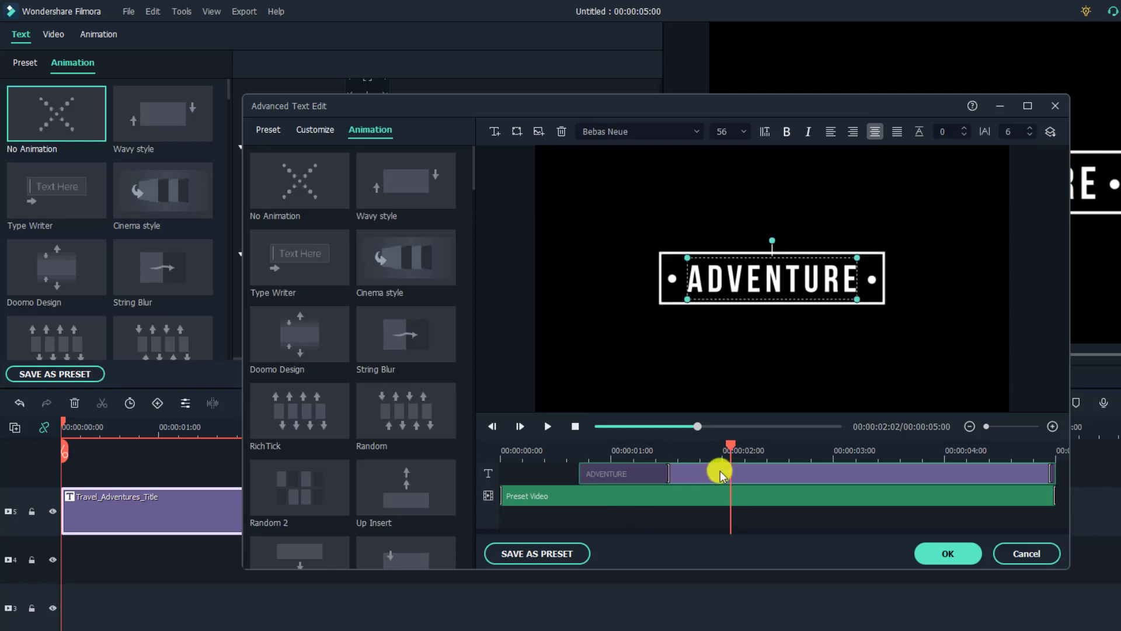
mouse_move(299, 182)
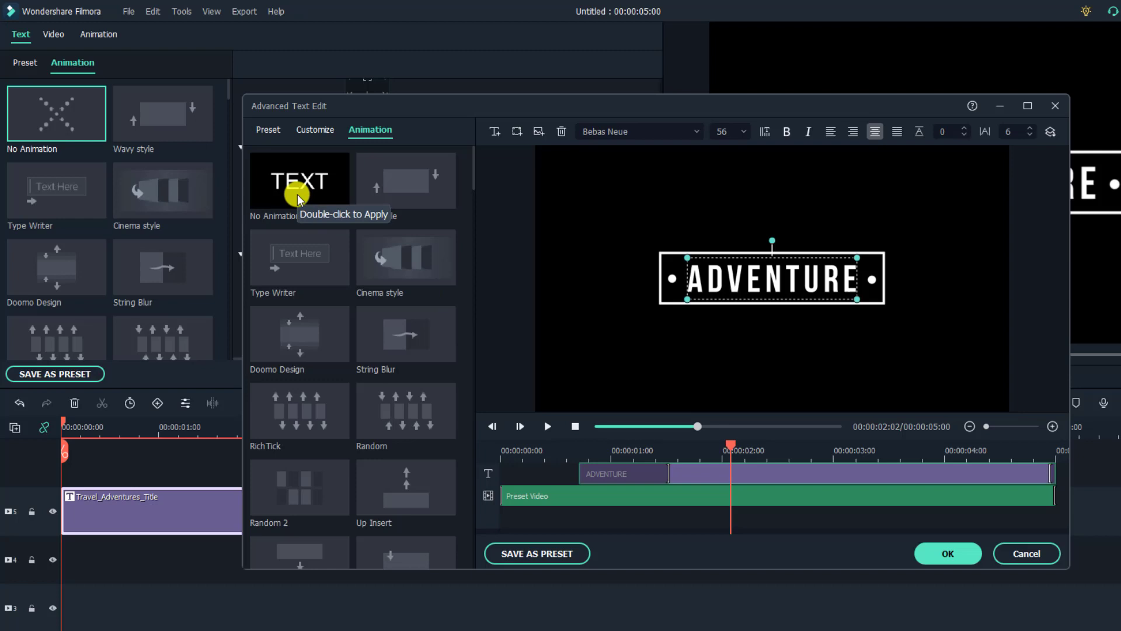
double_click(296, 193)
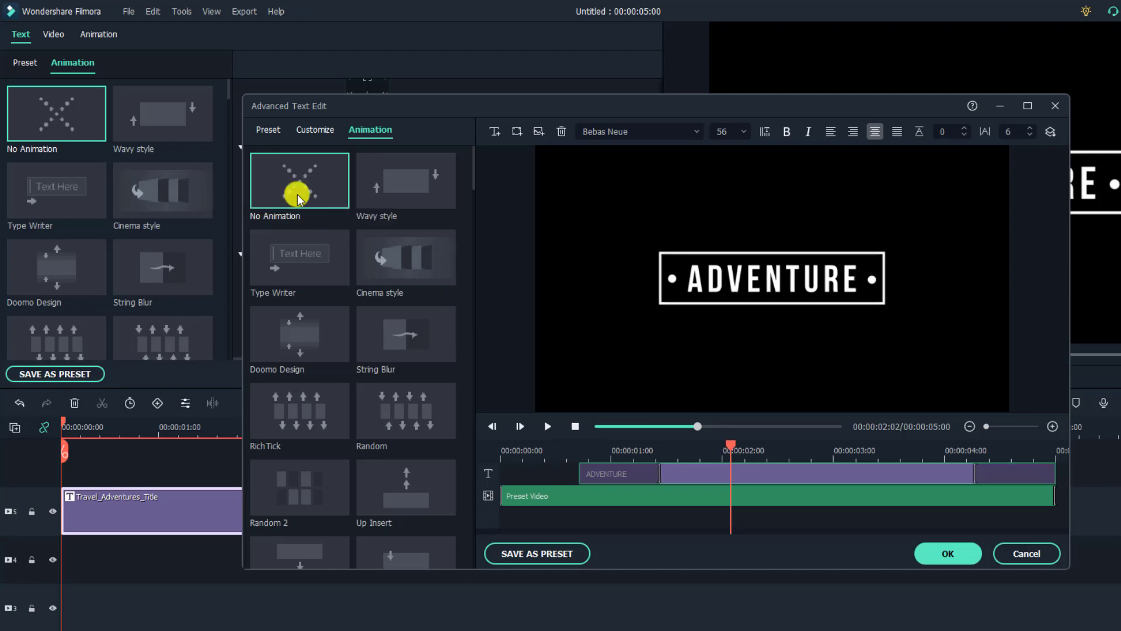
left_click(511, 457)
key("space")
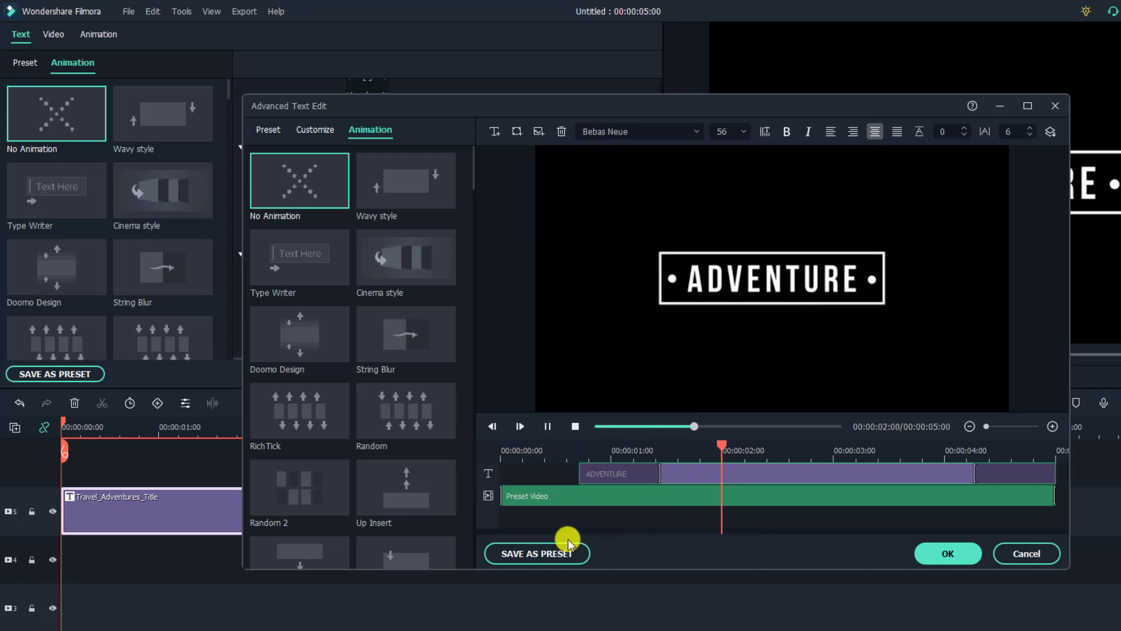
key("space")
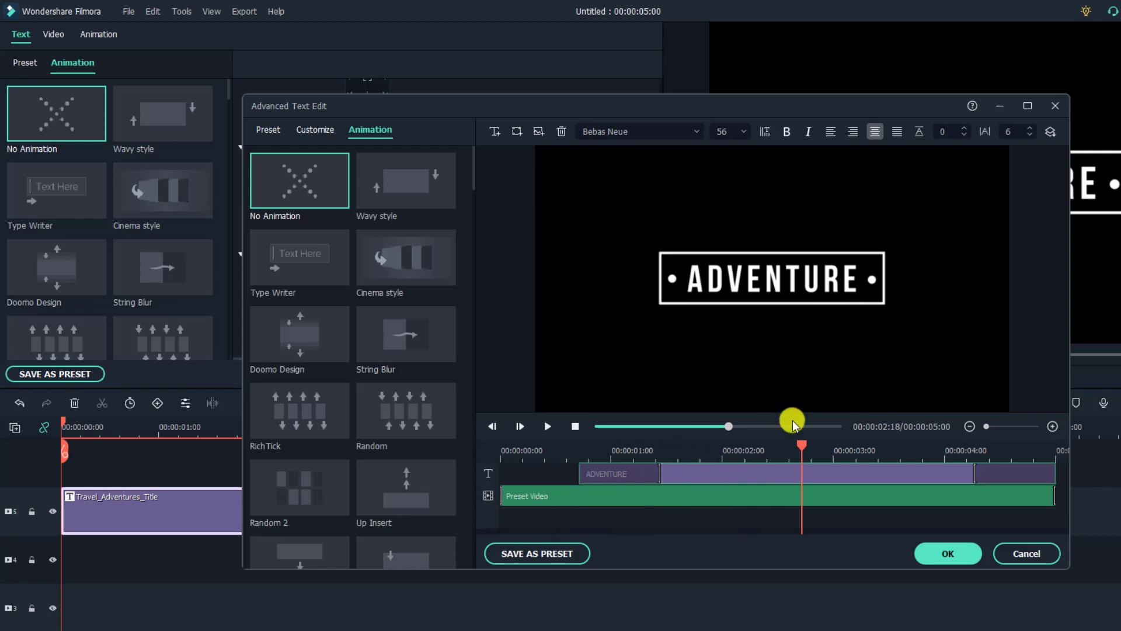
mouse_move(299, 258)
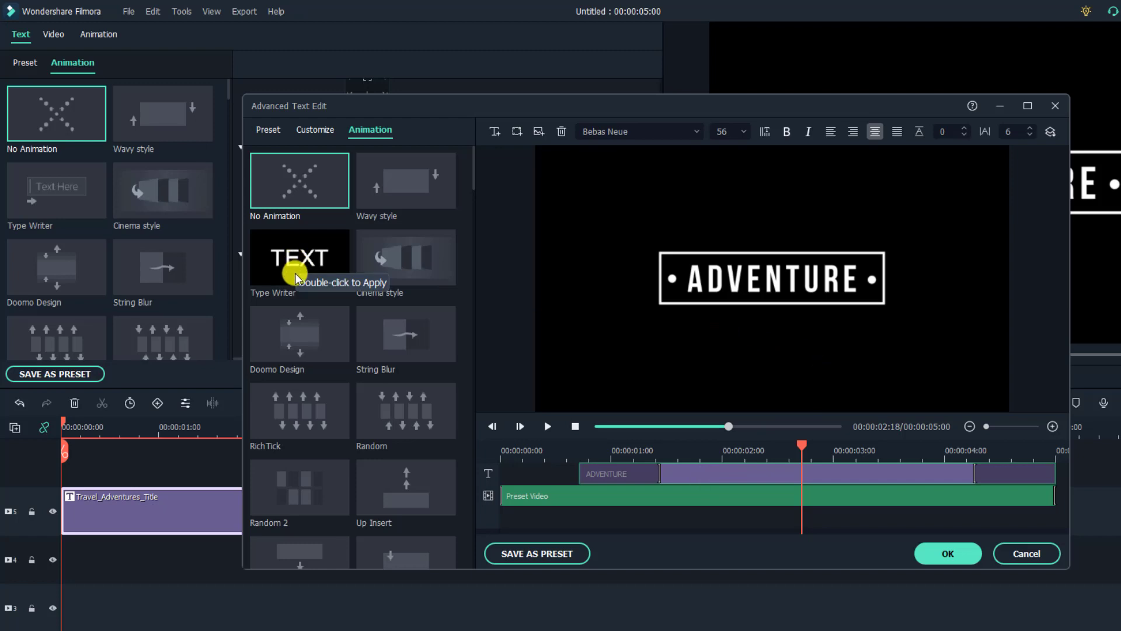
- Apply the Type Writer preset to ADVENTURE and preview it from near the start
double_click(294, 272)
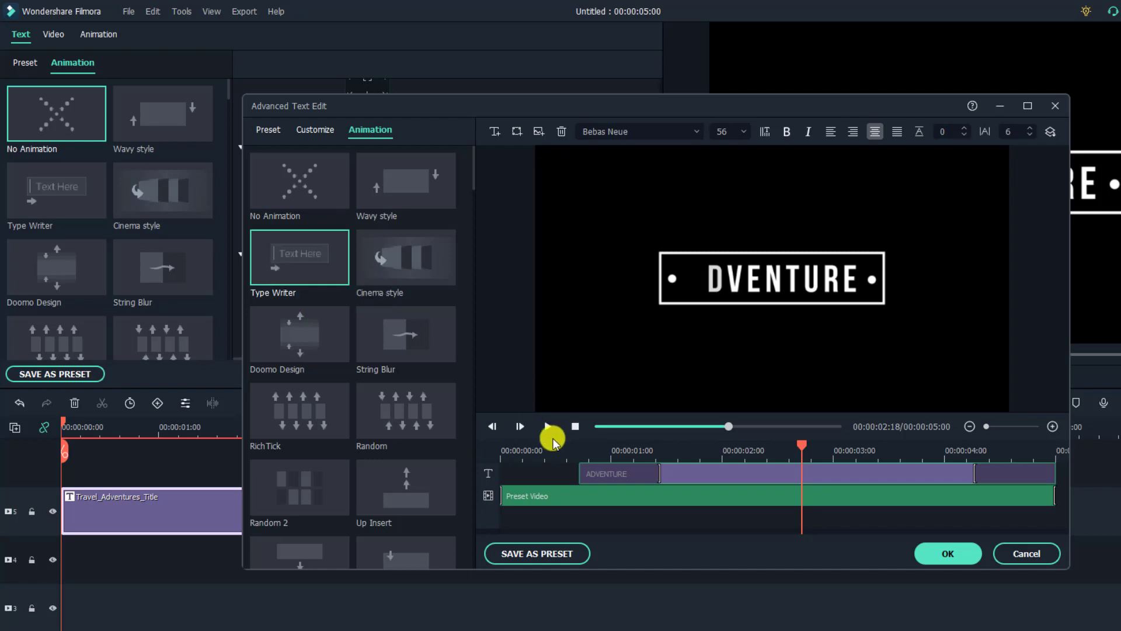
left_click(527, 494)
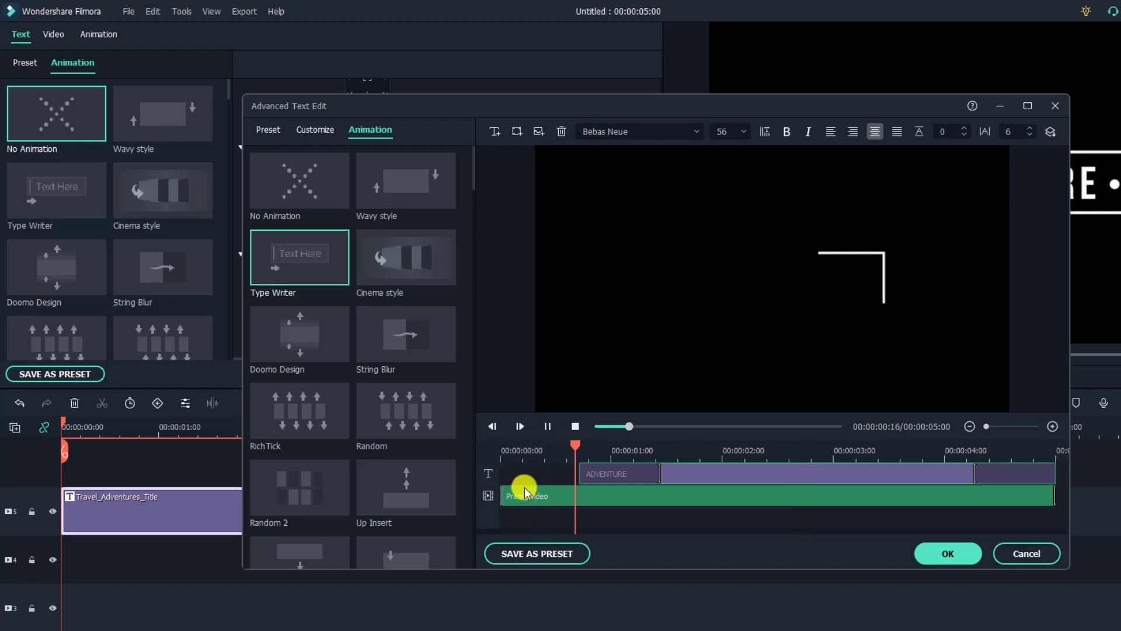
key("space")
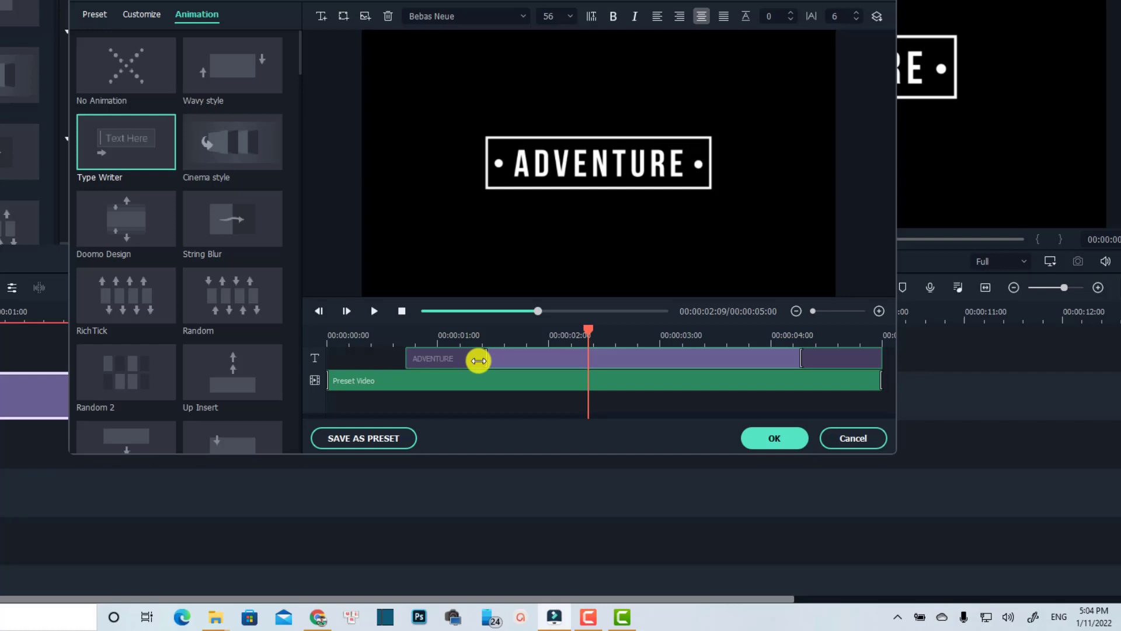
- Shrink the entrance animation to under a second and preview the timing
left_click_drag(487, 359, 485, 366)
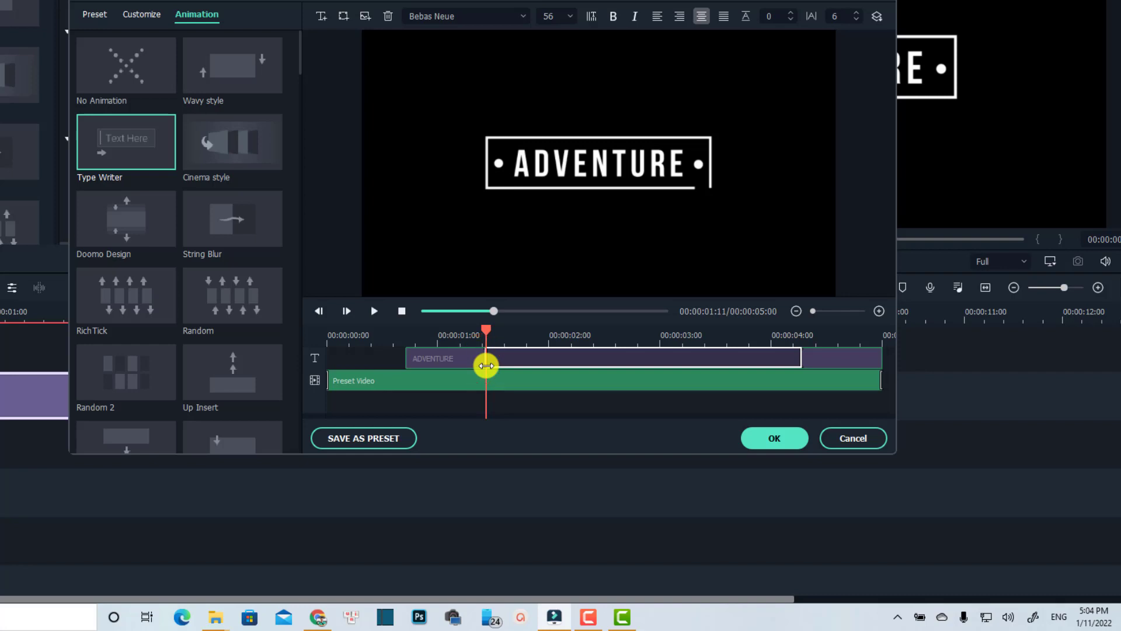
left_click_drag(486, 365, 434, 357)
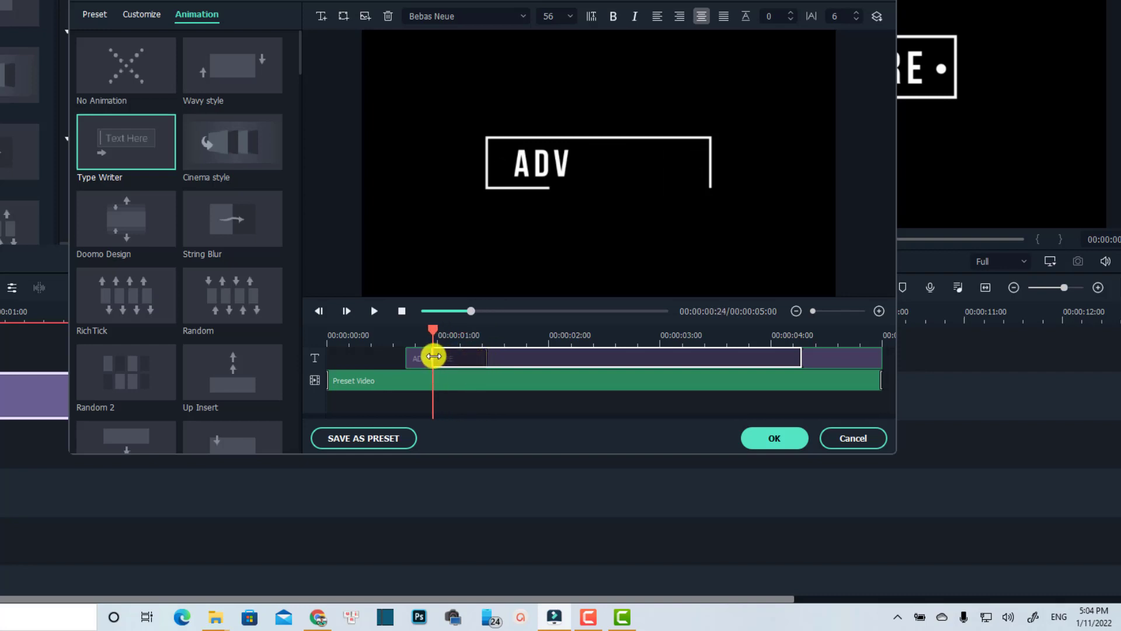
left_click_drag(433, 356, 432, 354)
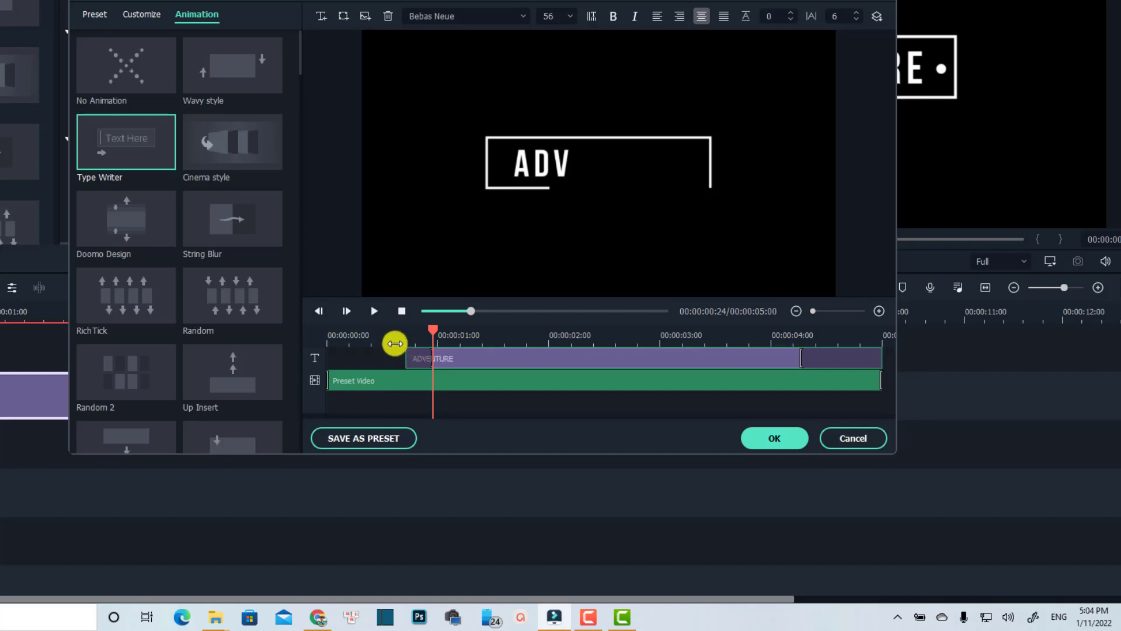
left_click(350, 338)
key("space")
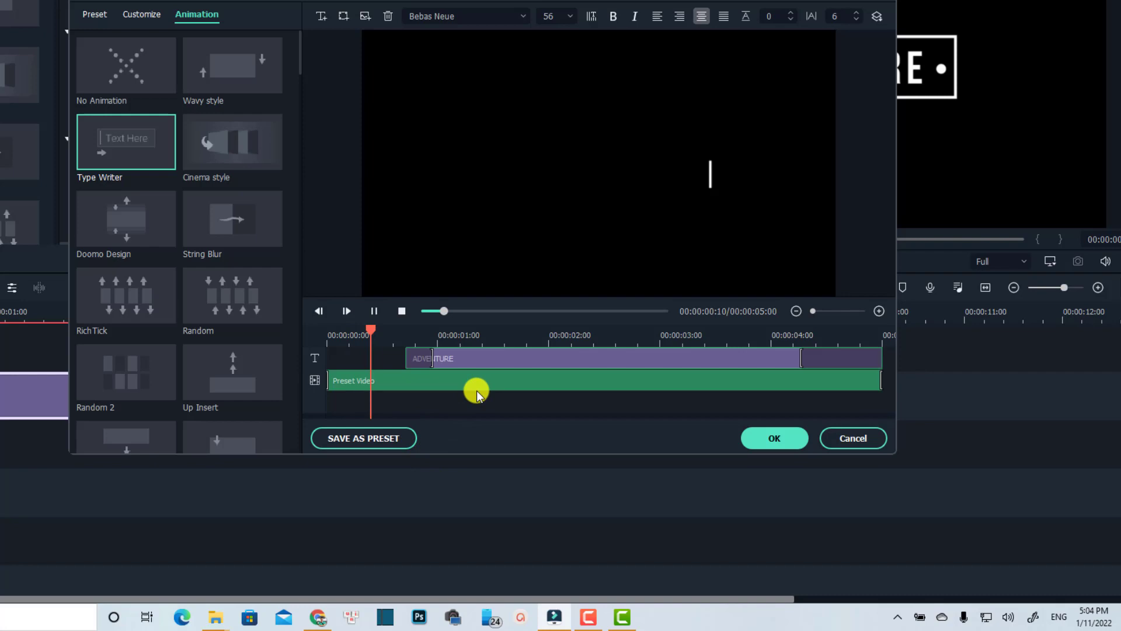
key("space")
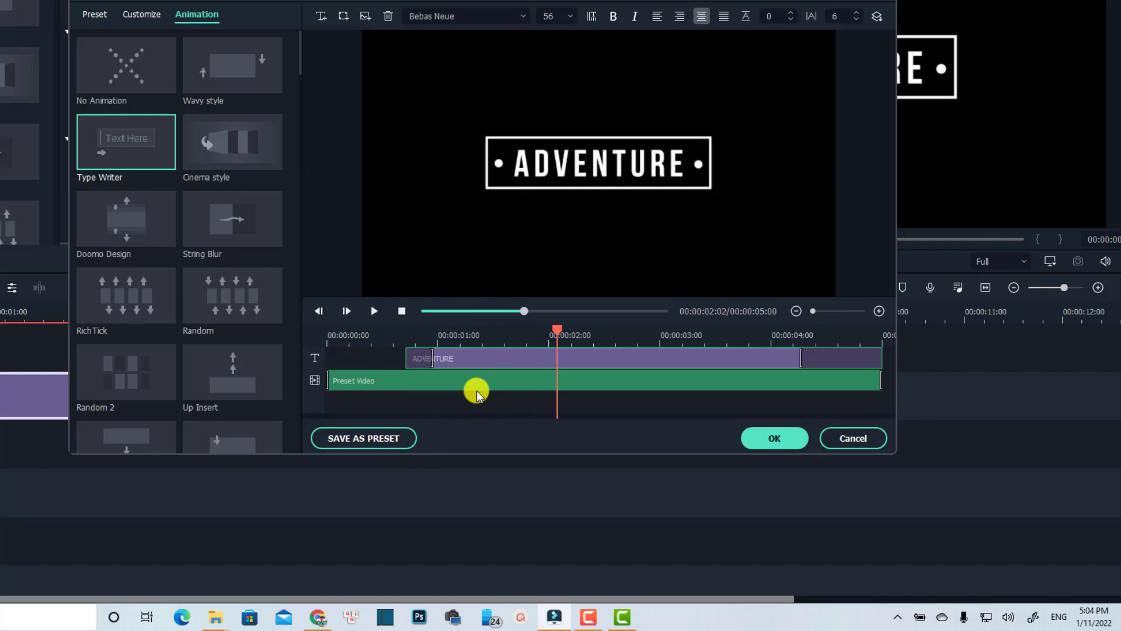
- Stretch the typewriter entrance to about 00:00:02:04 and preview it
left_click(437, 358)
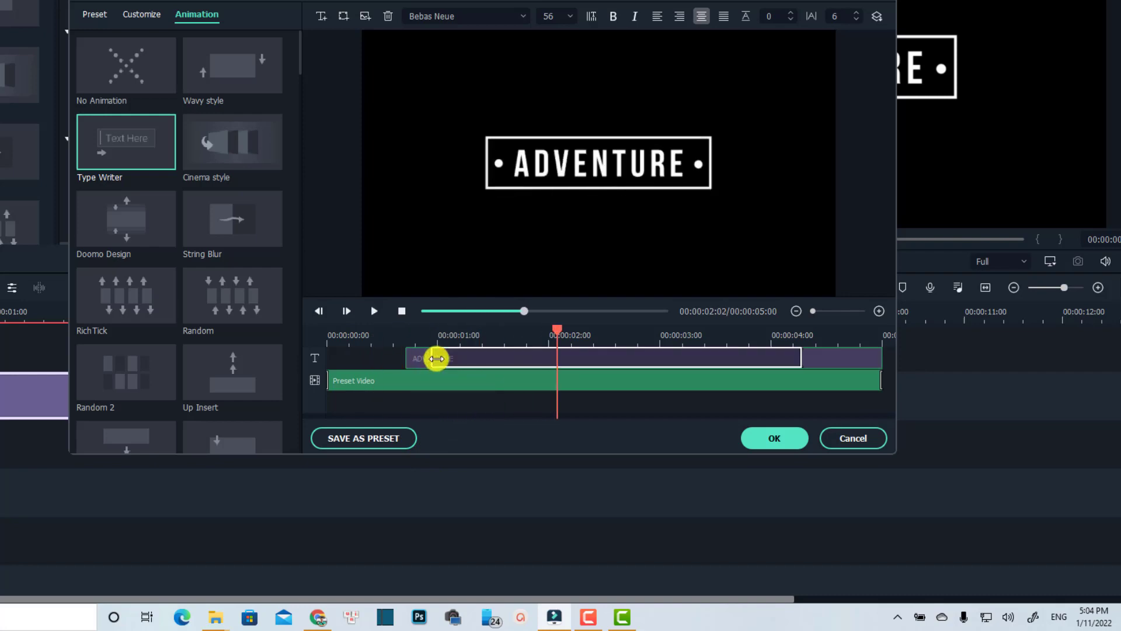
left_click_drag(437, 358, 573, 357)
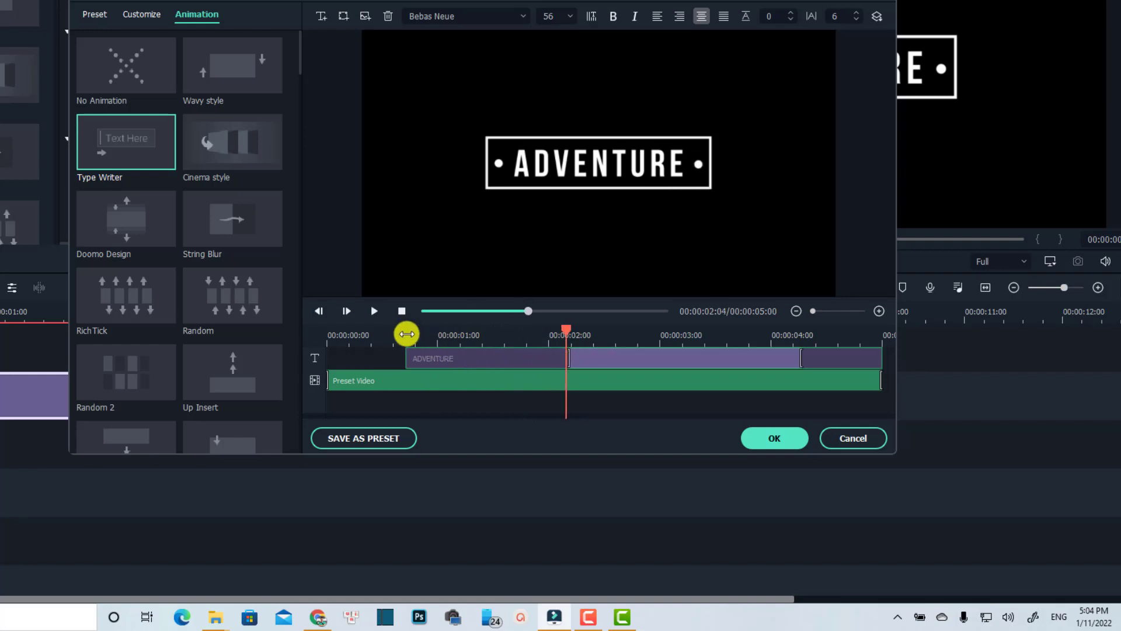
left_click(368, 334)
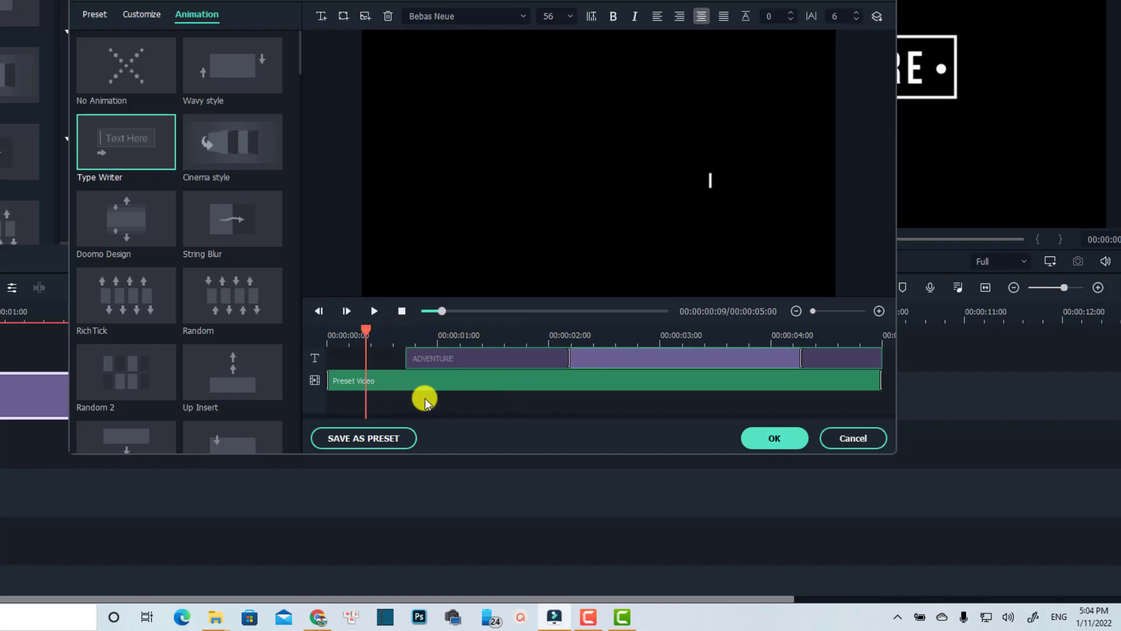
key("space")
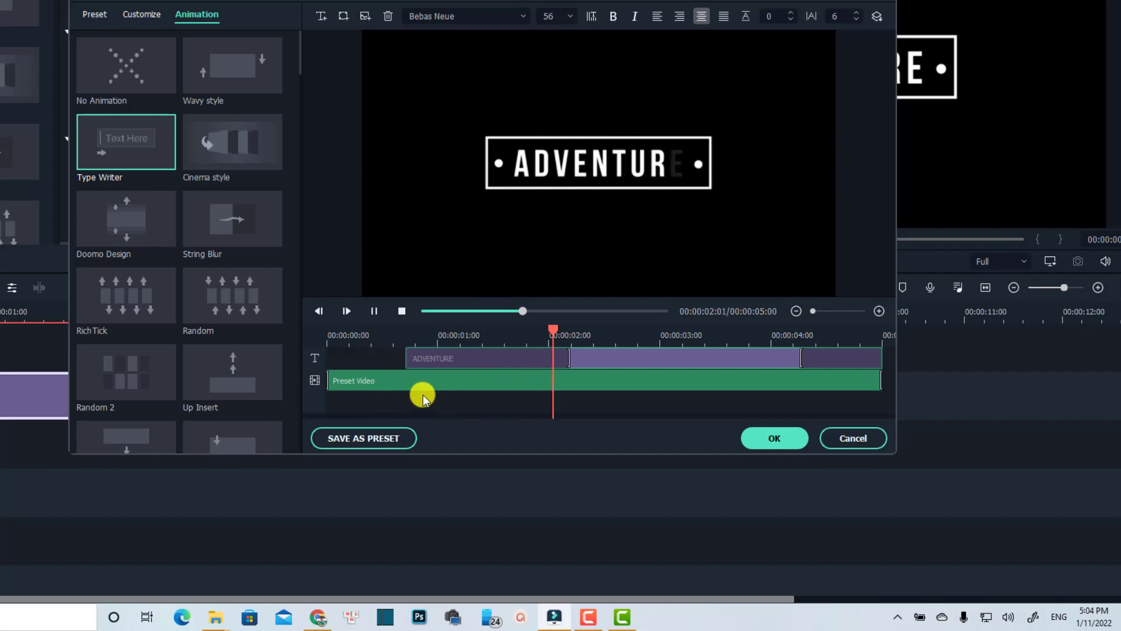
key("space")
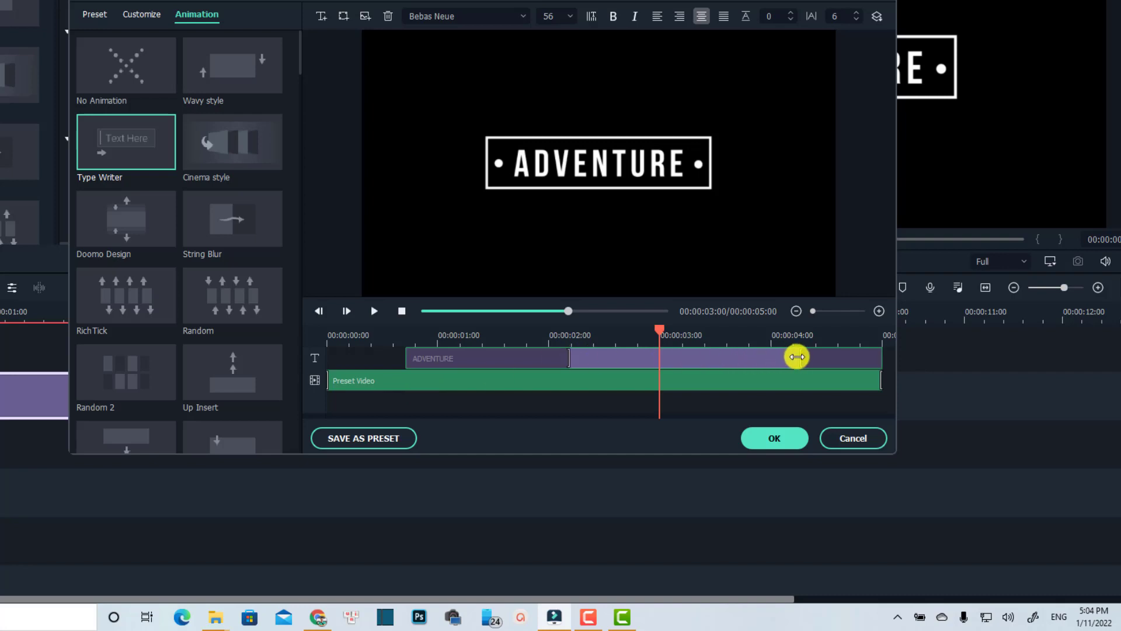
- Pull the middle section's end back to about 00:00:03:18 and play from just past 3s
left_click_drag(804, 359, 729, 360)
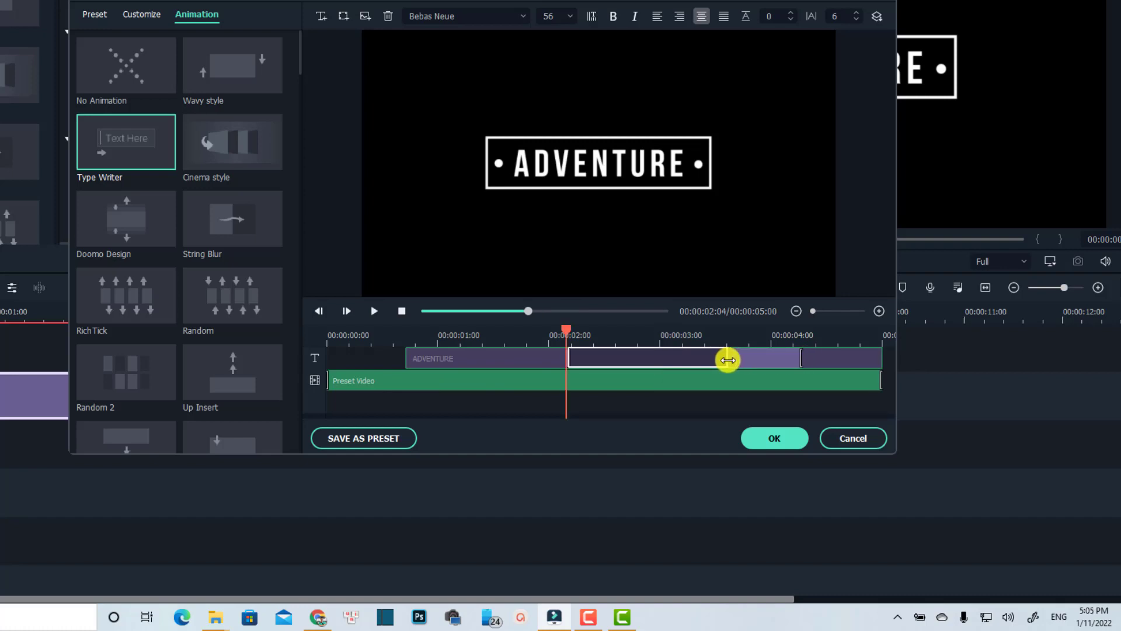
left_click_drag(728, 359, 845, 366)
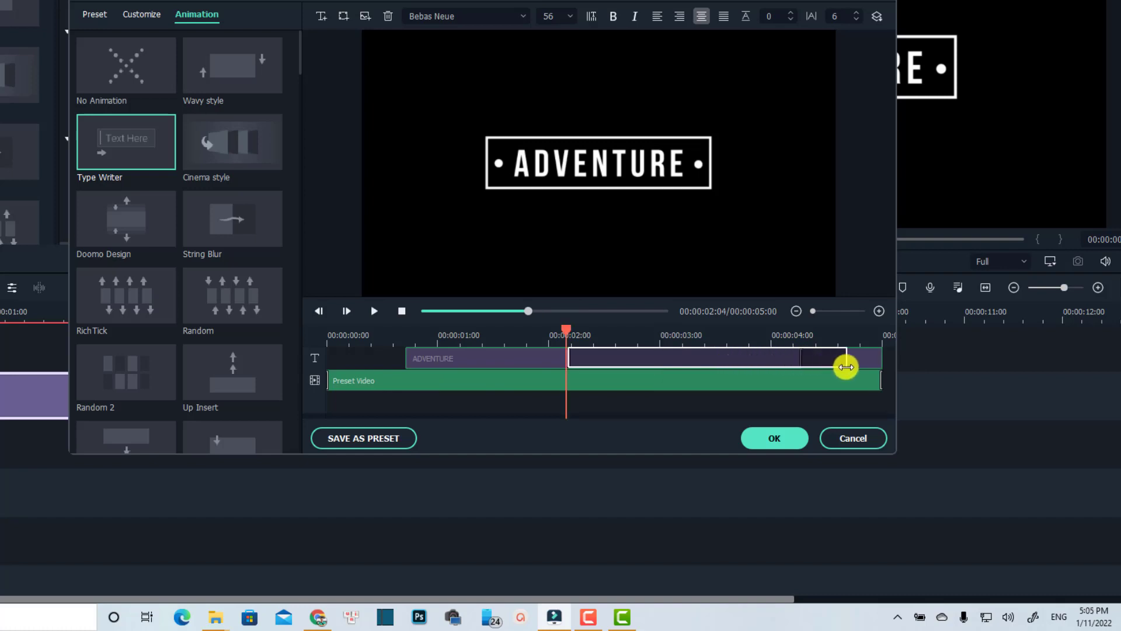
left_click_drag(845, 366, 743, 358)
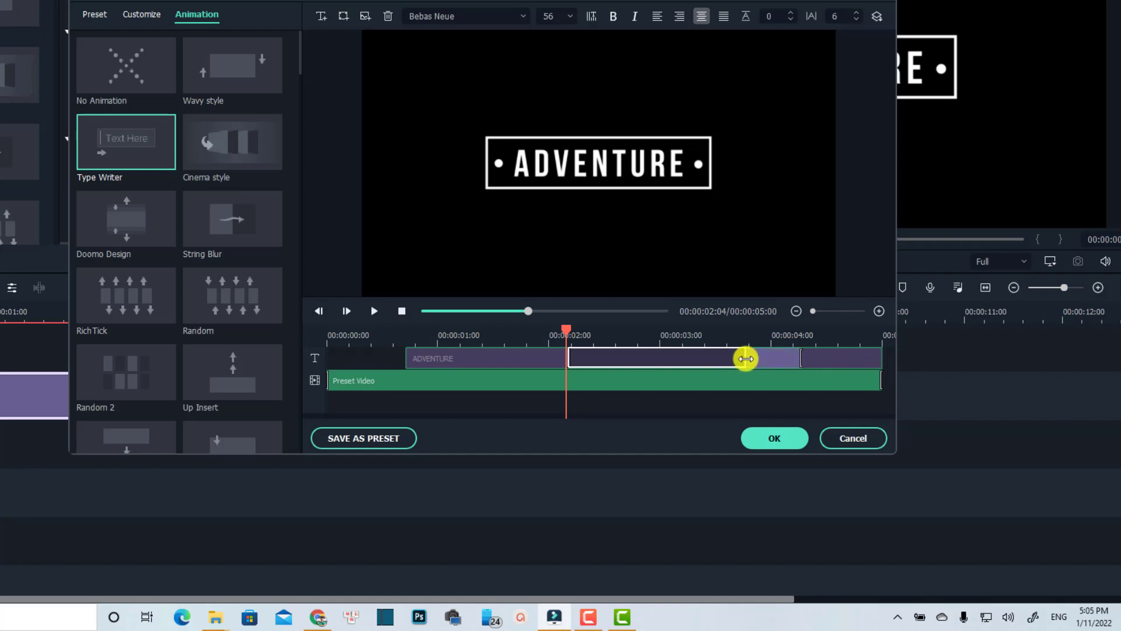
left_click(672, 343)
key("space")
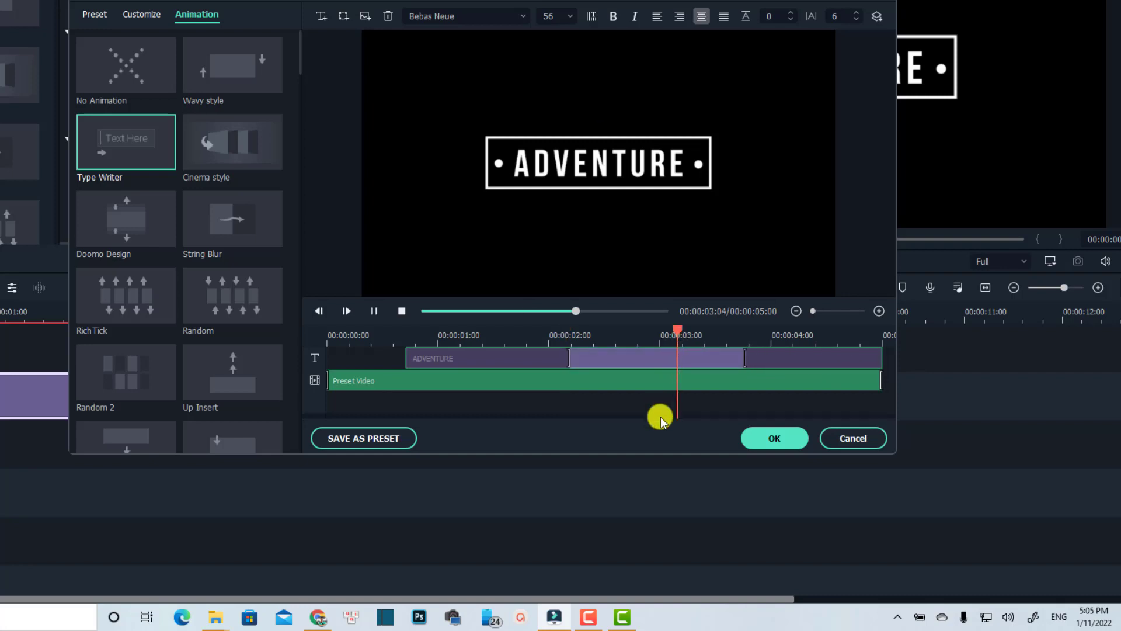